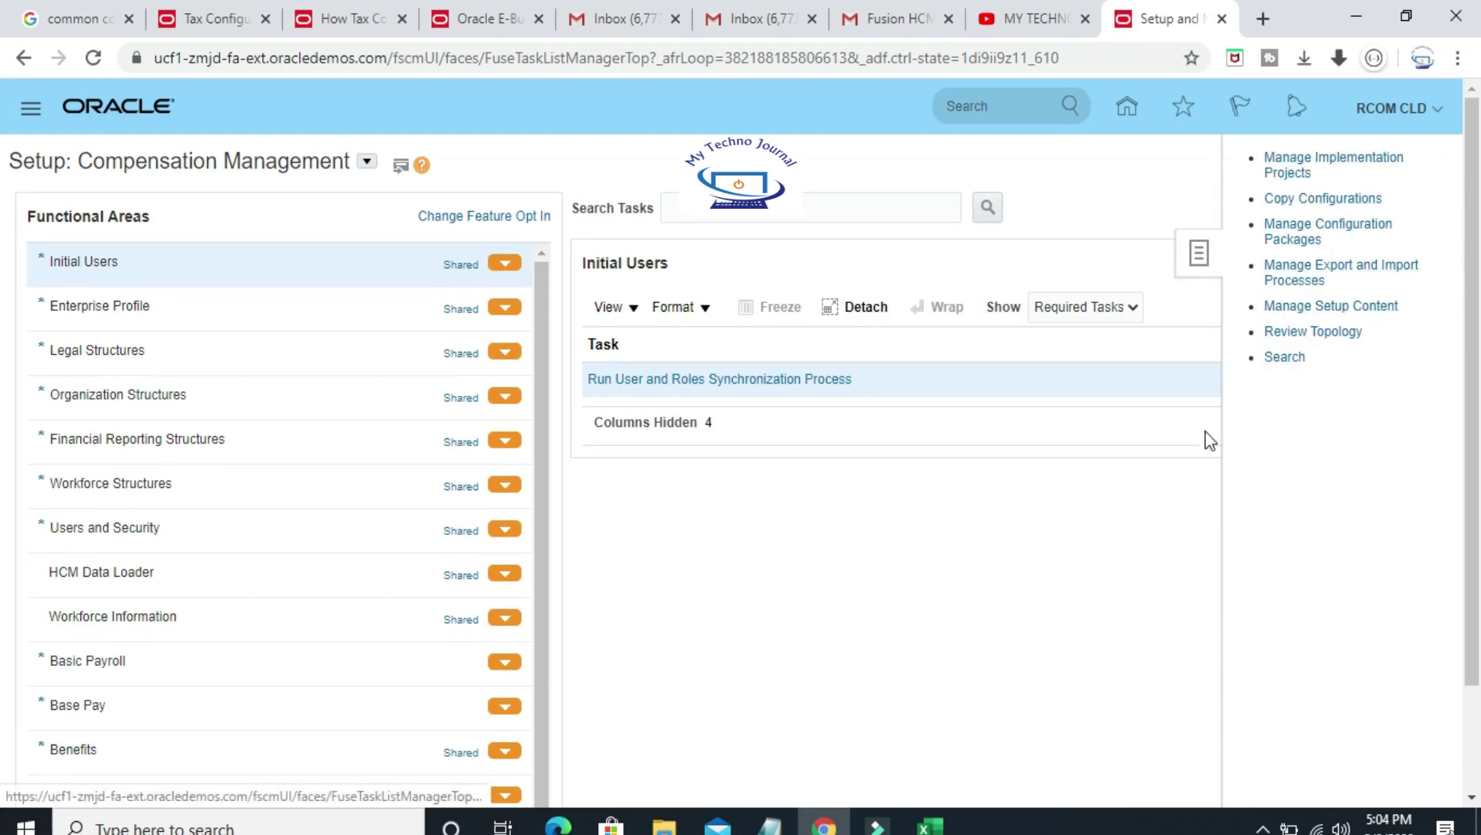
Search the setup tasks for "Manage%Tax" and open the Manage Tax Regimes task.
click(1284, 356)
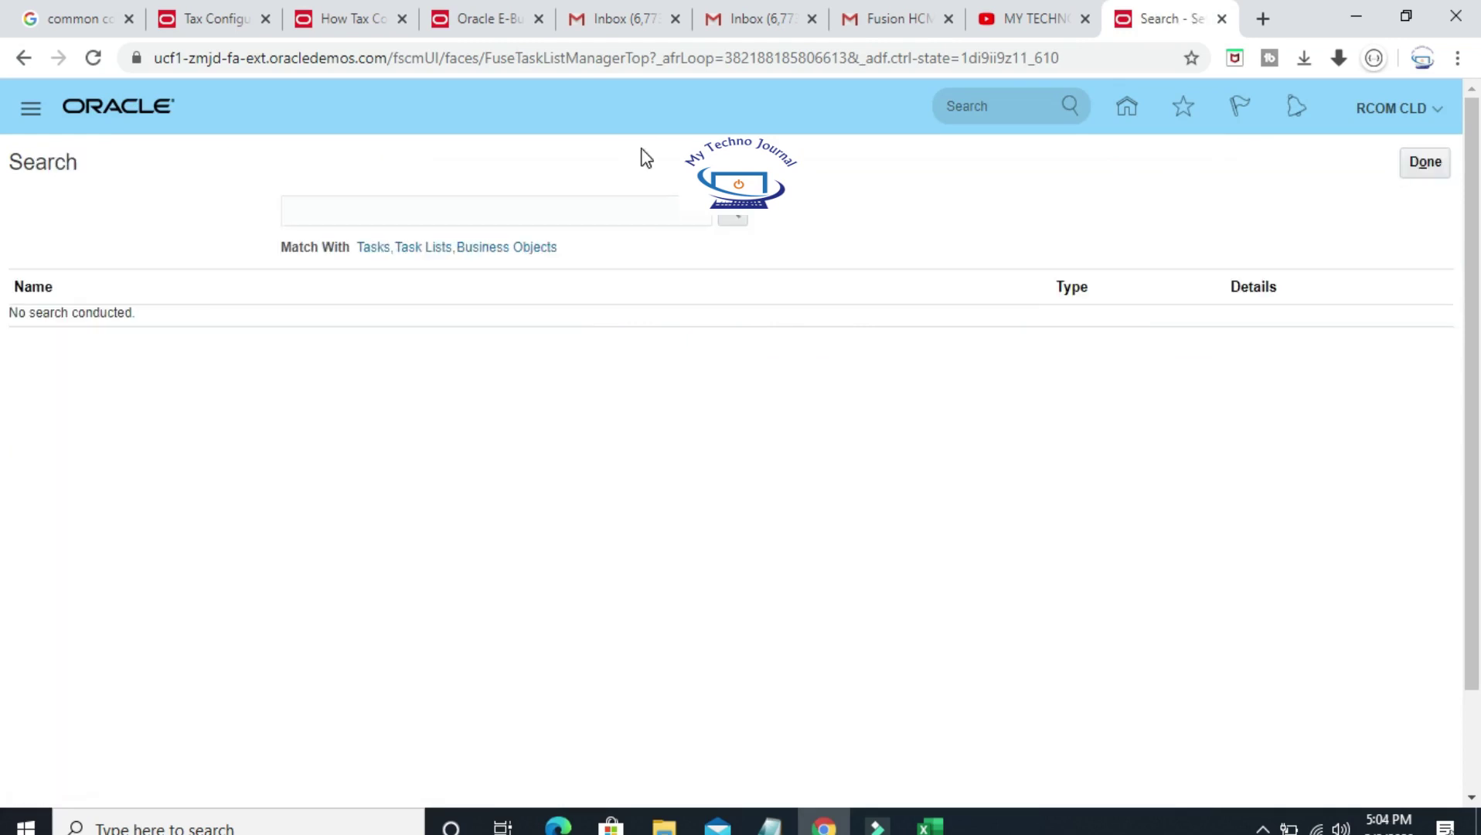
click(456, 213)
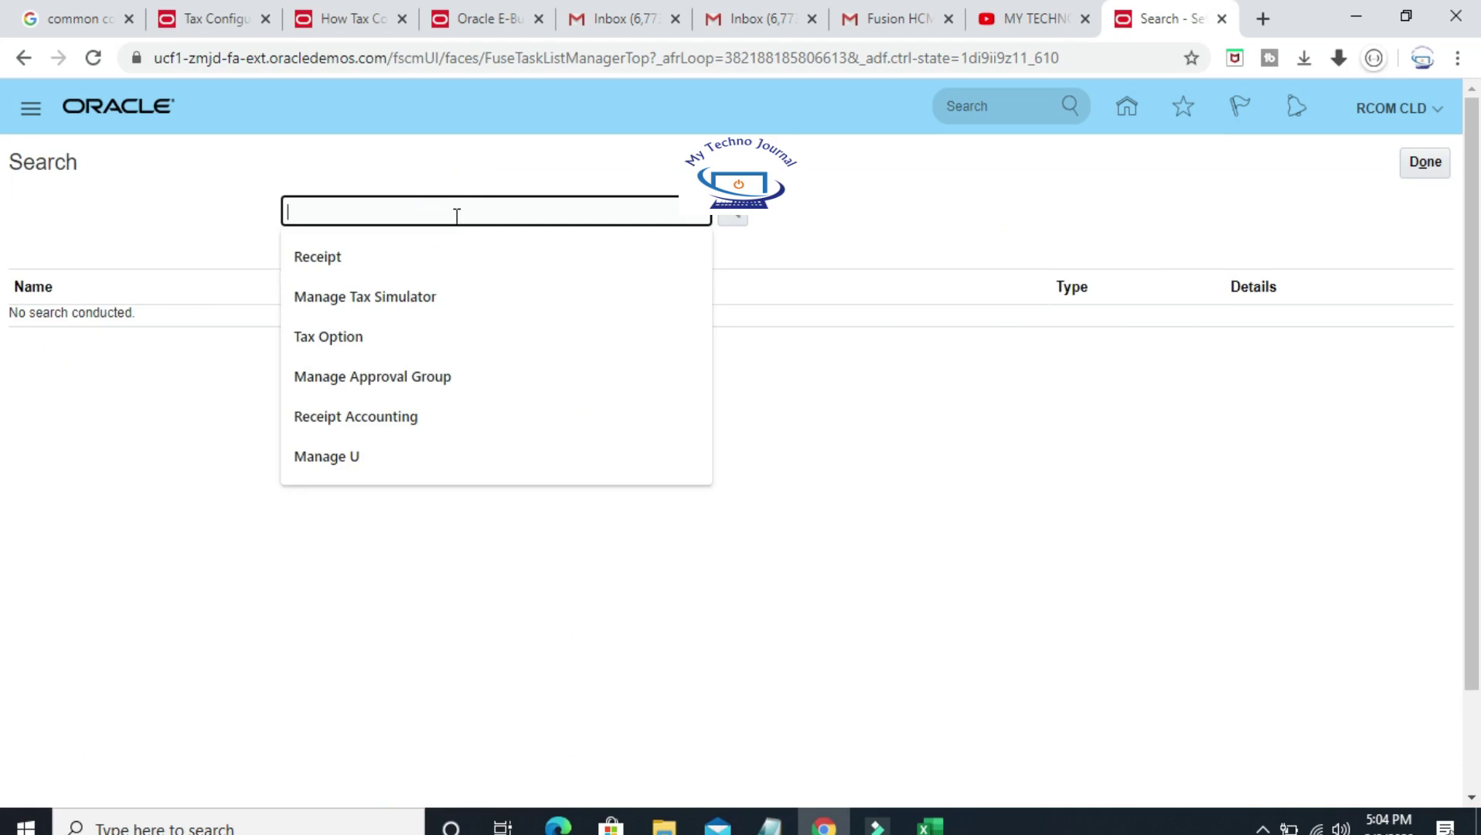
text(Manage)
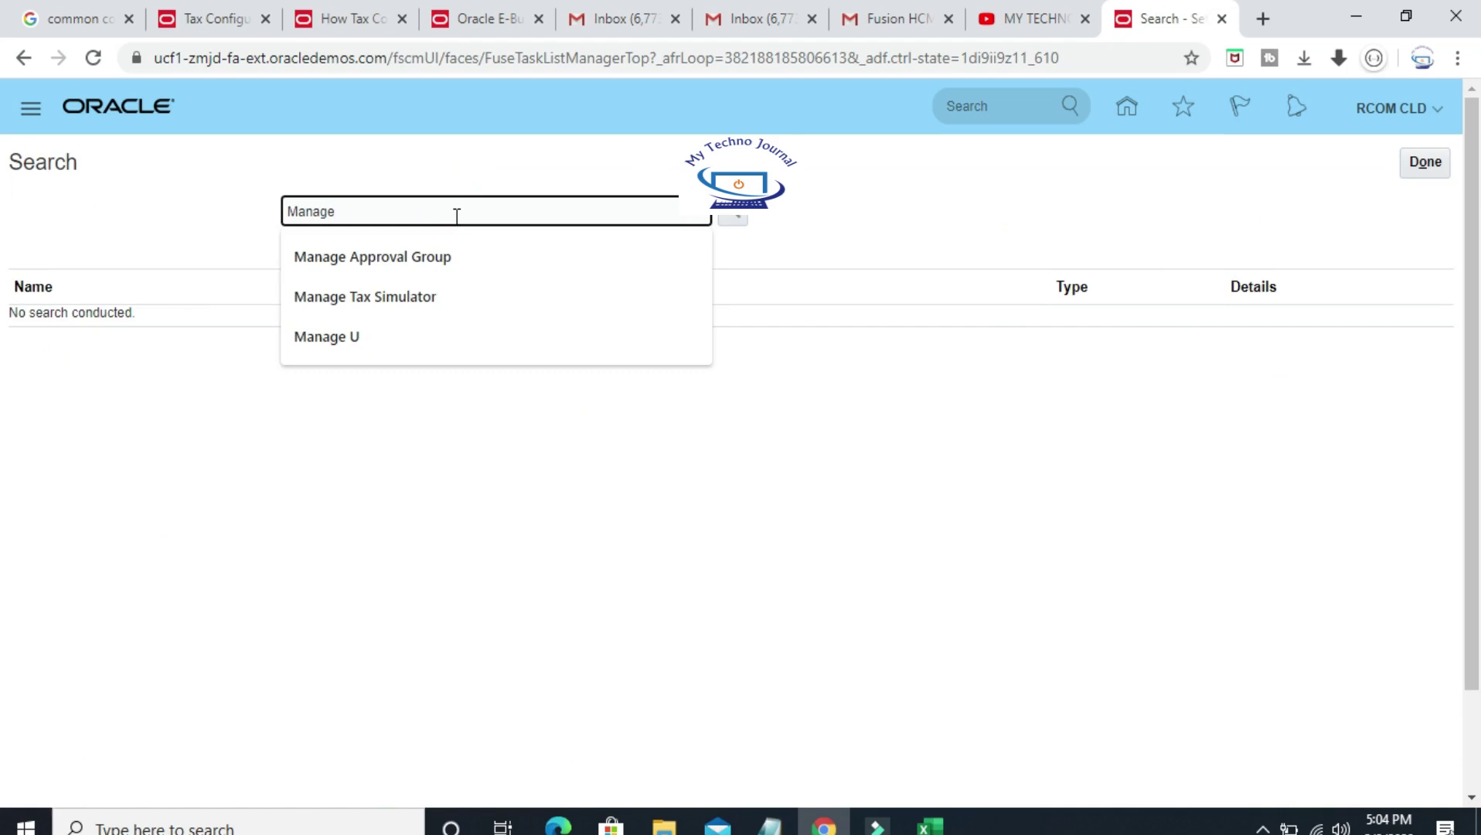
text(%Tax)
click(731, 220)
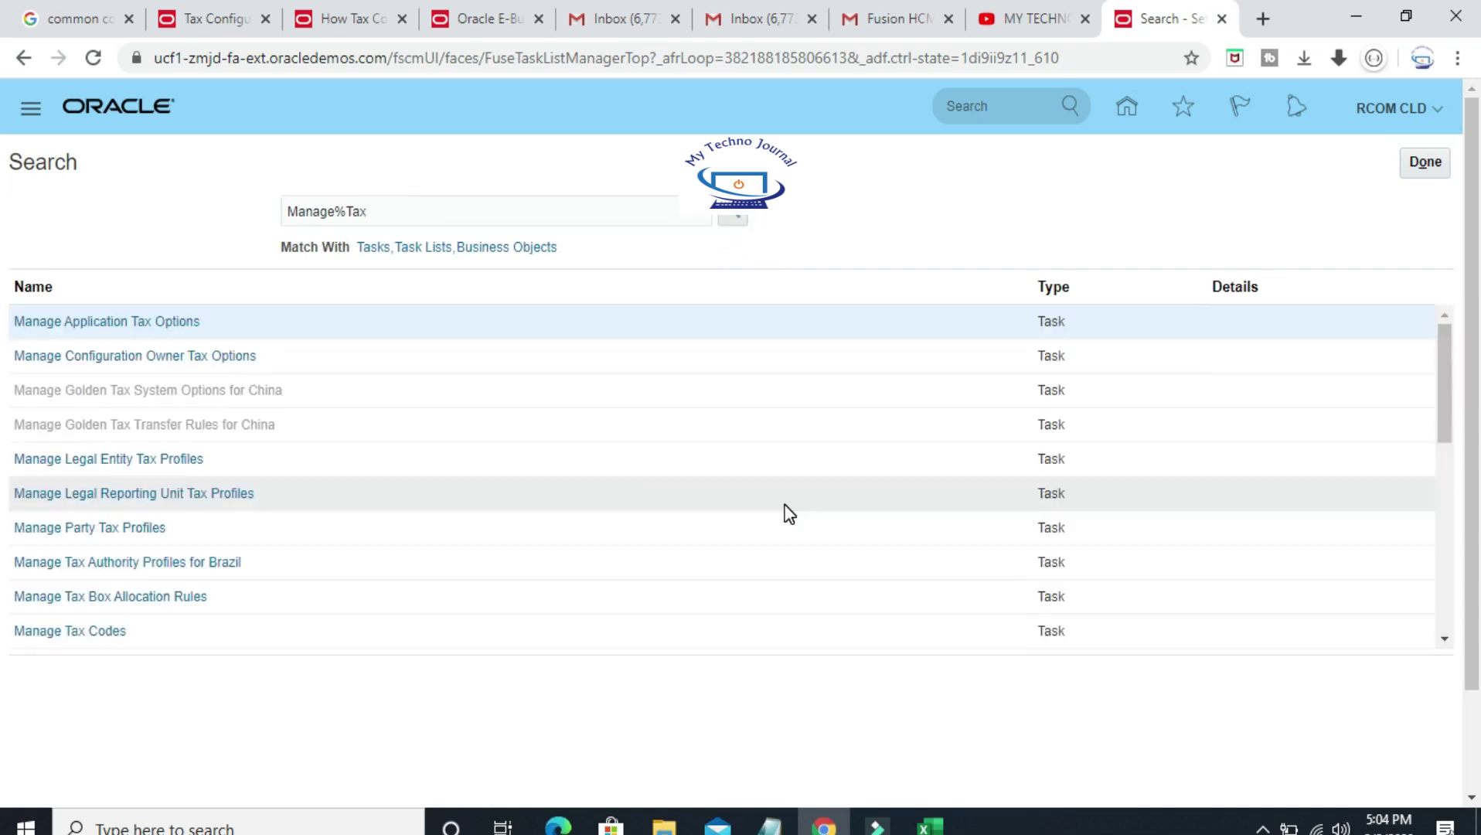
drag(1442, 371, 1434, 519)
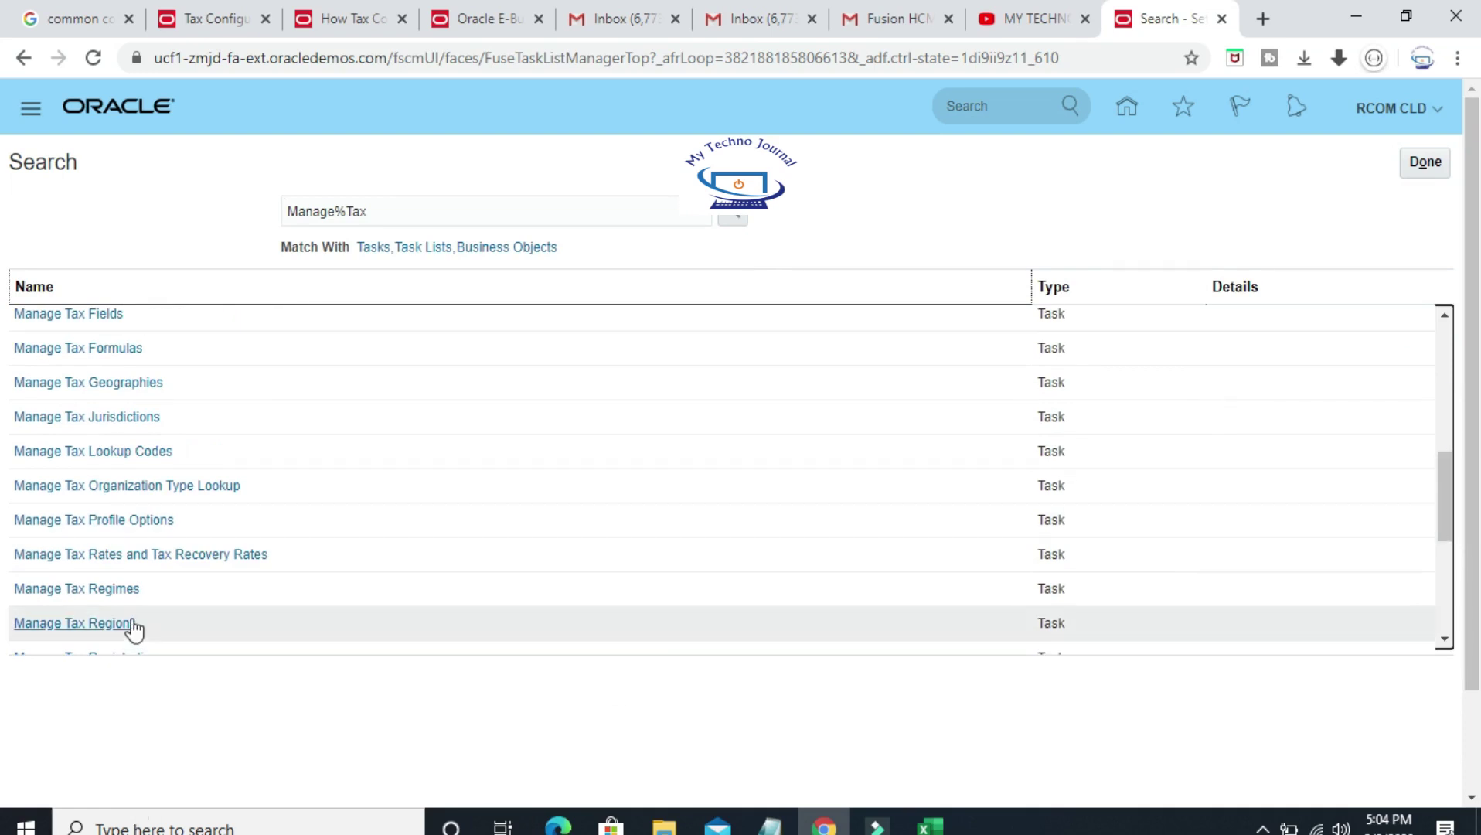
click(113, 591)
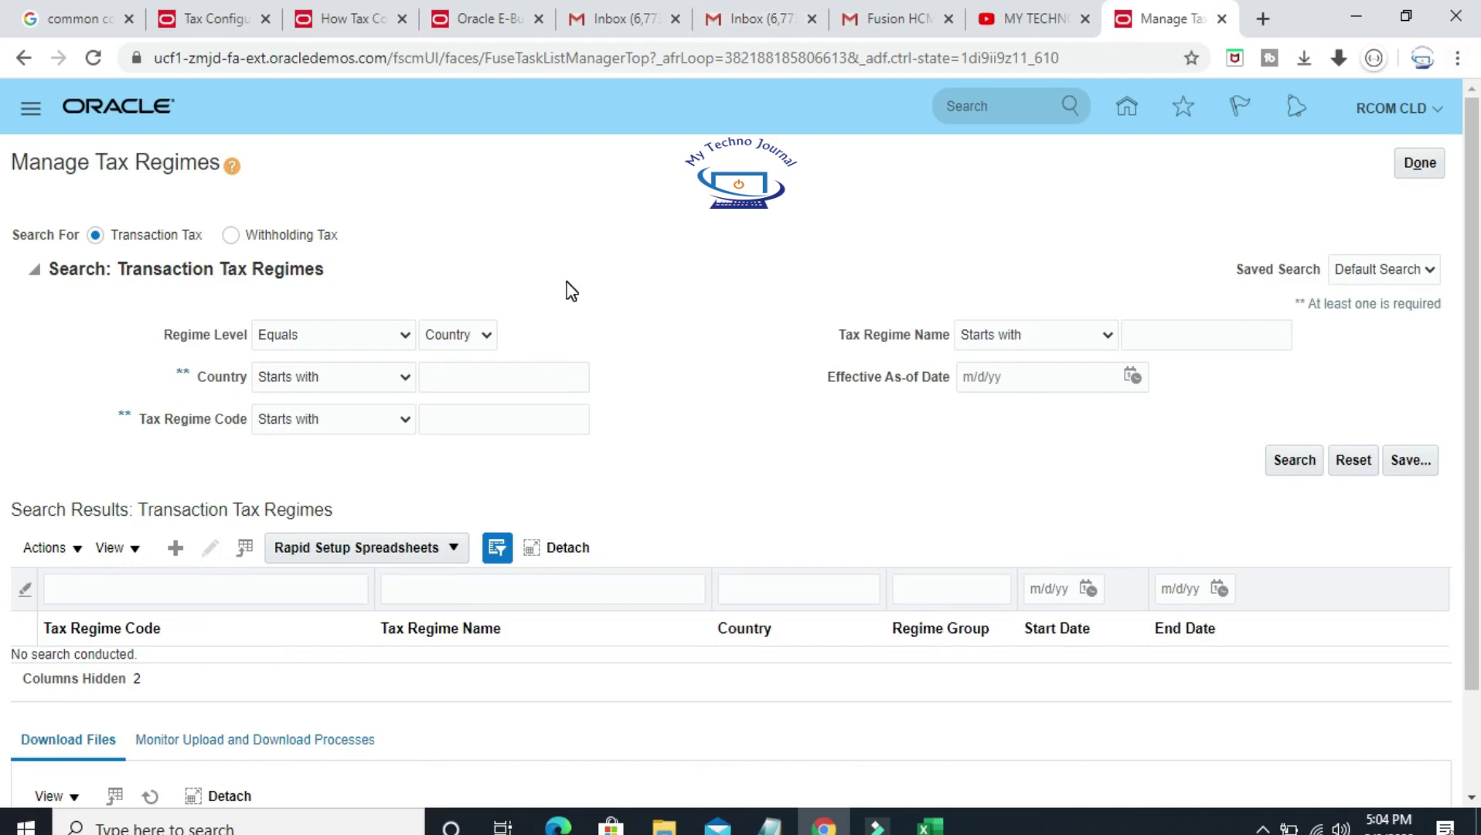
Fill the Country search criterion with Germany, copied from the Manage Tax Regimes sheet of the udemy tax course Excel workbook.
click(486, 335)
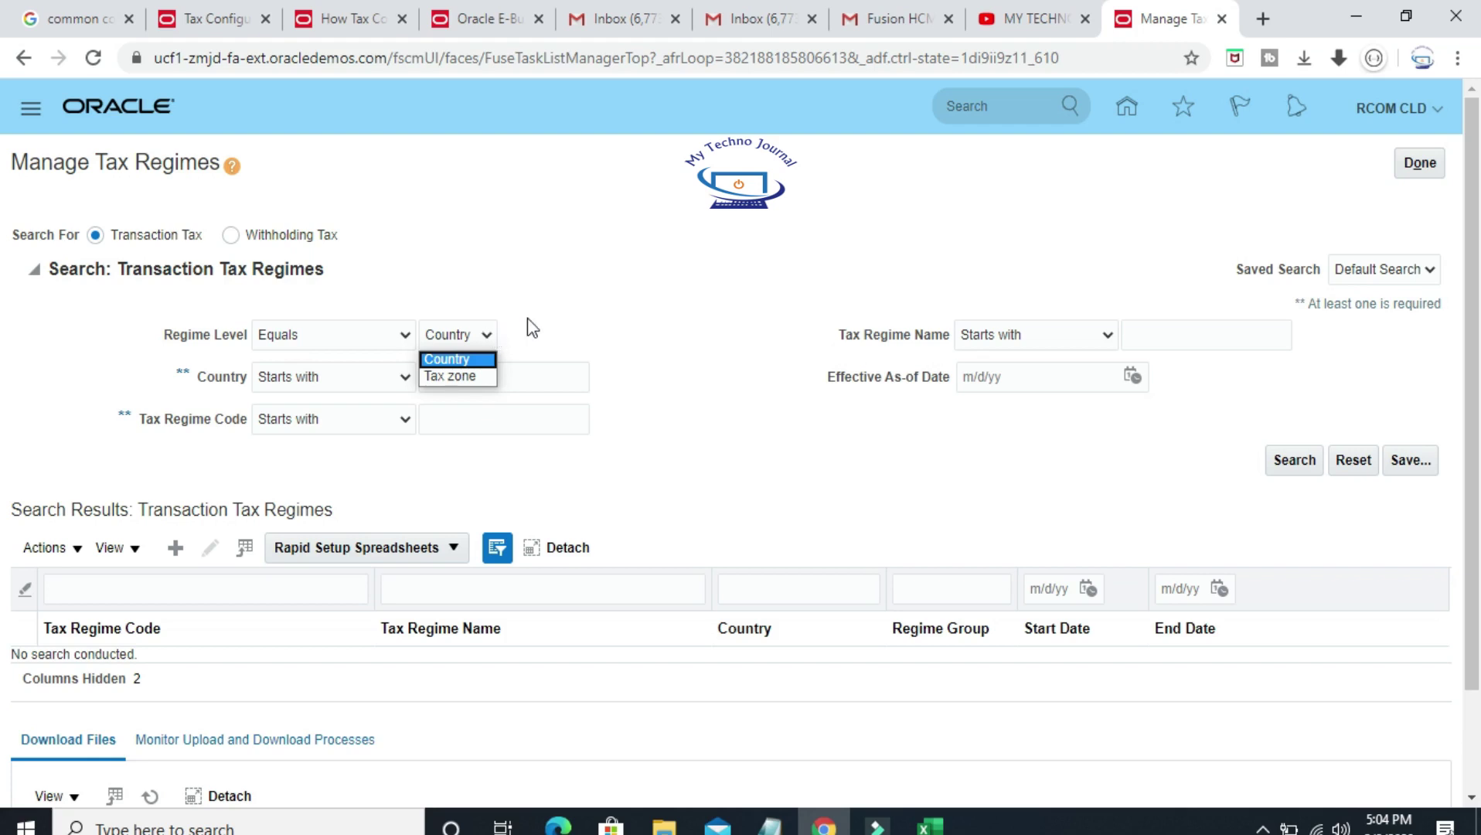
click(610, 313)
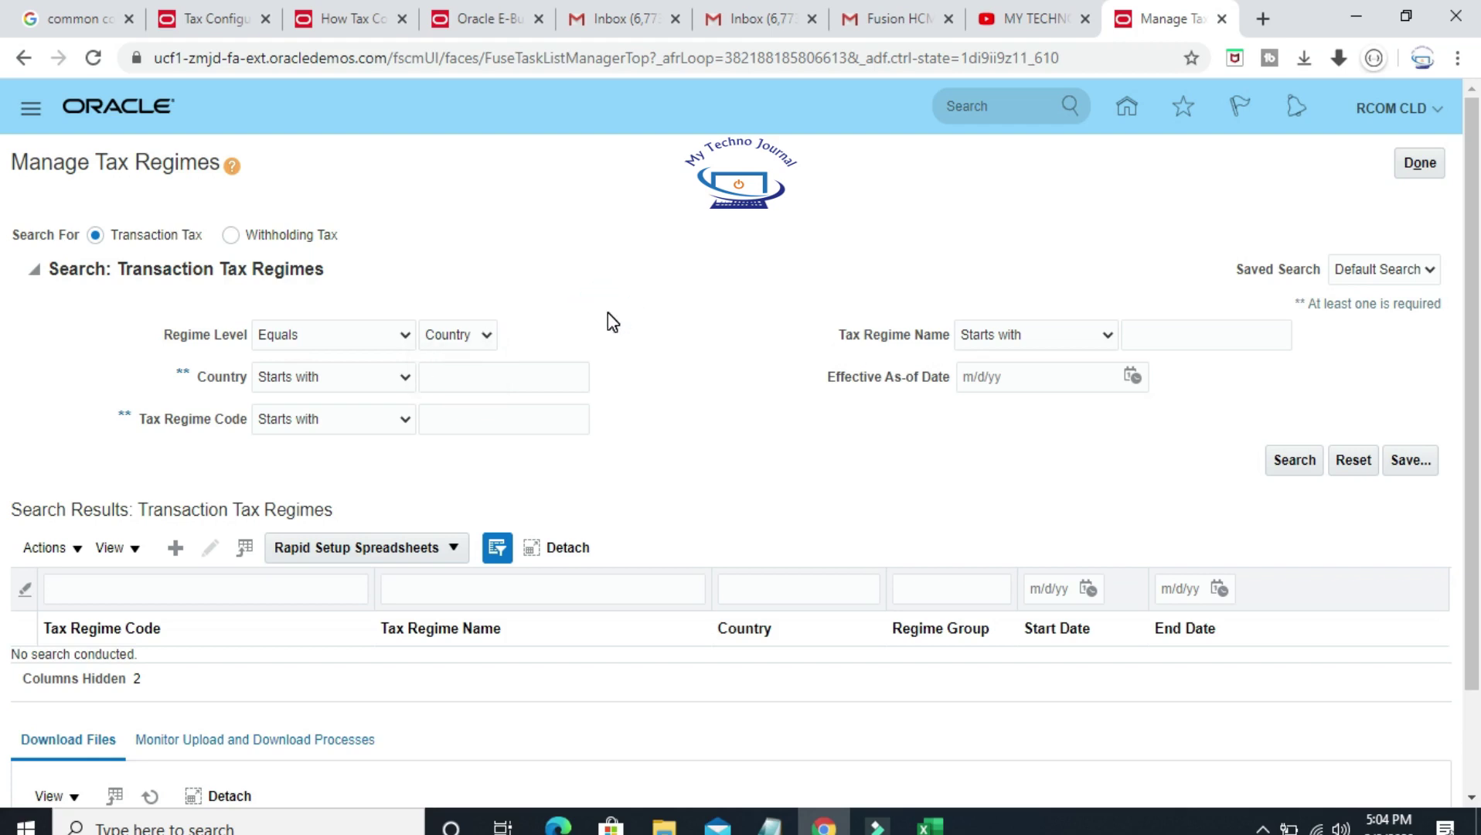
click(510, 374)
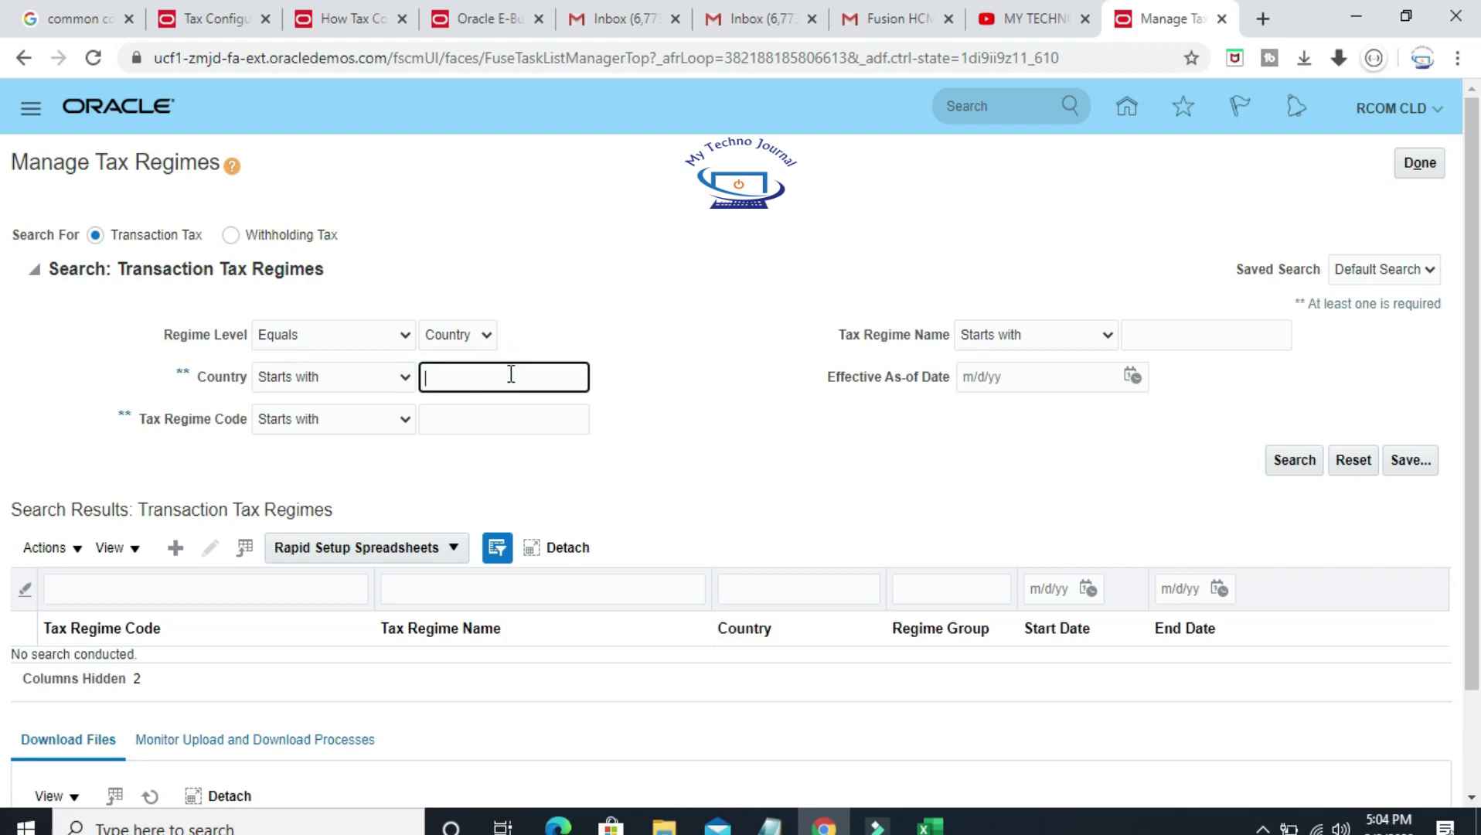
click(931, 826)
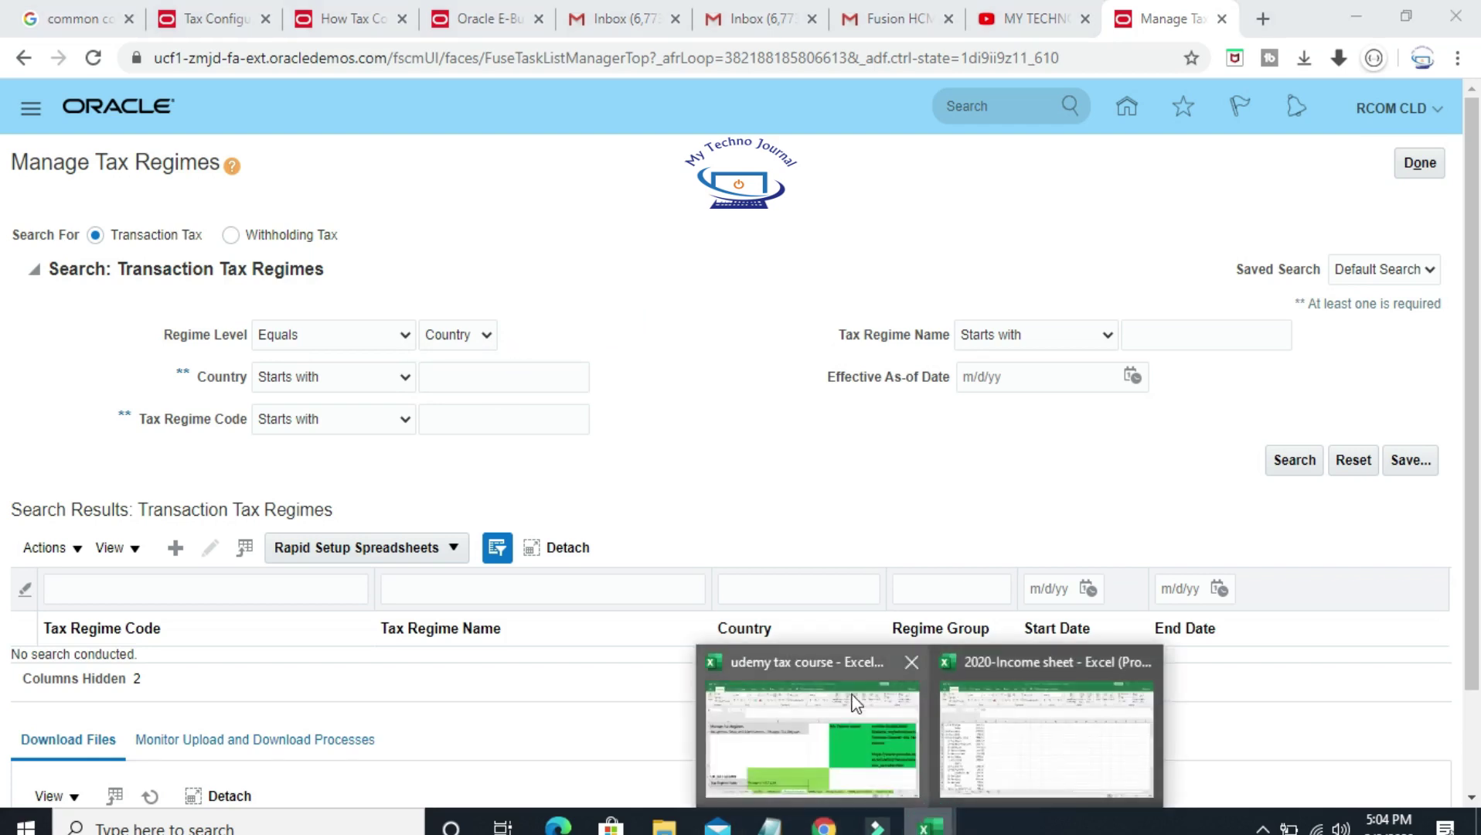
click(889, 735)
scroll(478, 491, down, 1)
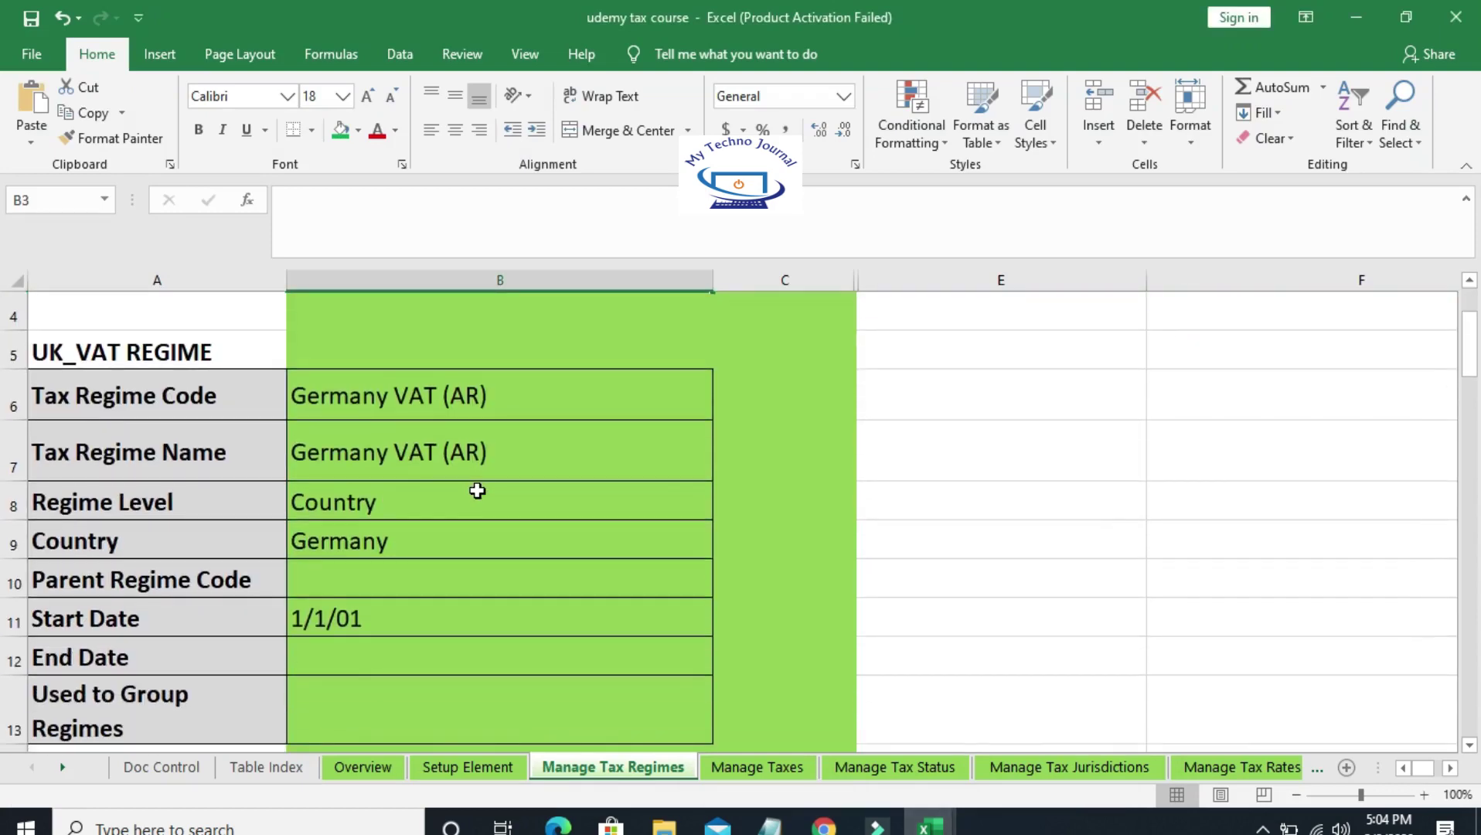
click(411, 537)
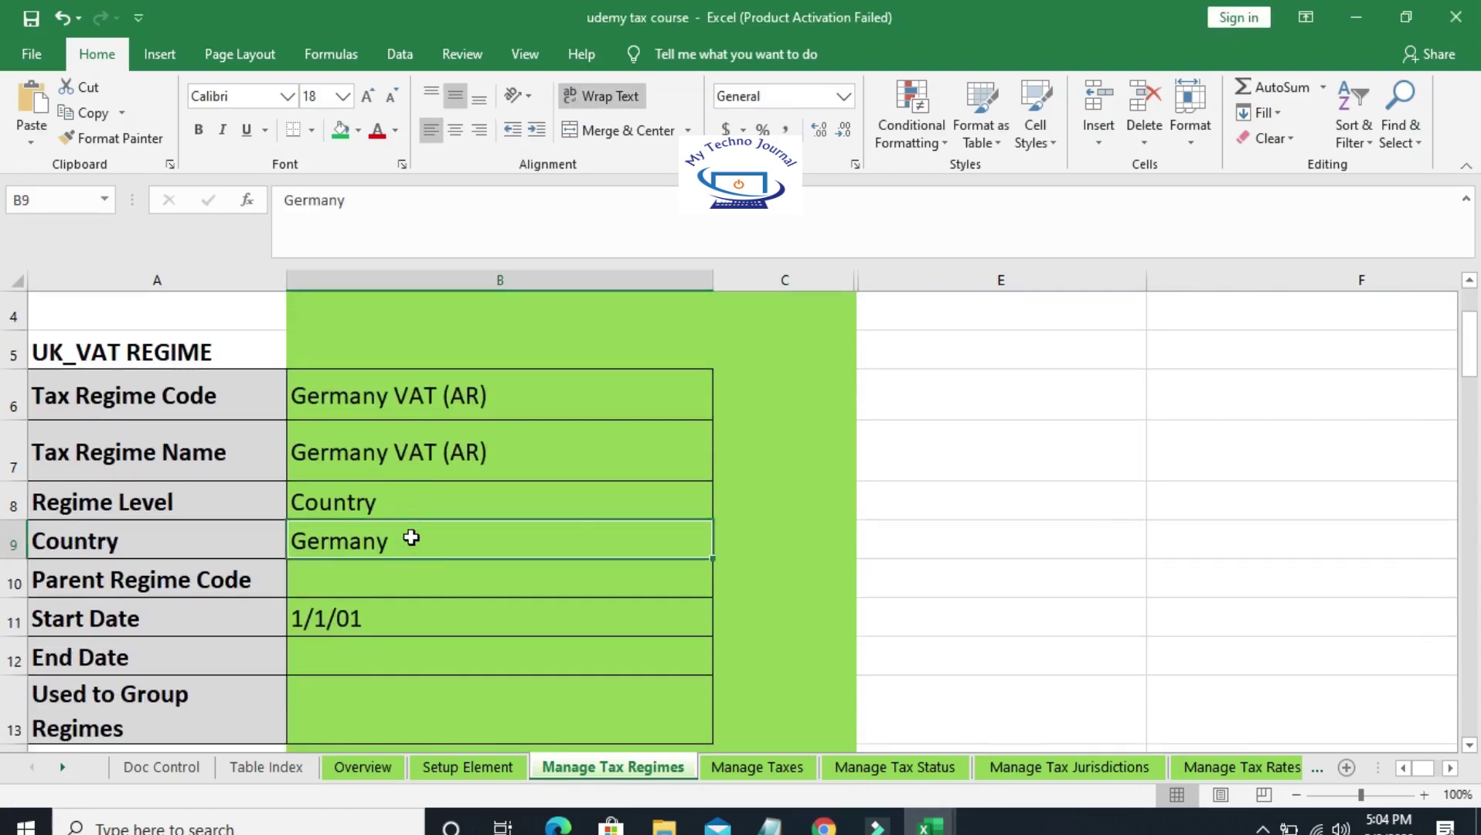
key(ctrl+c)
key(alt+Tab)
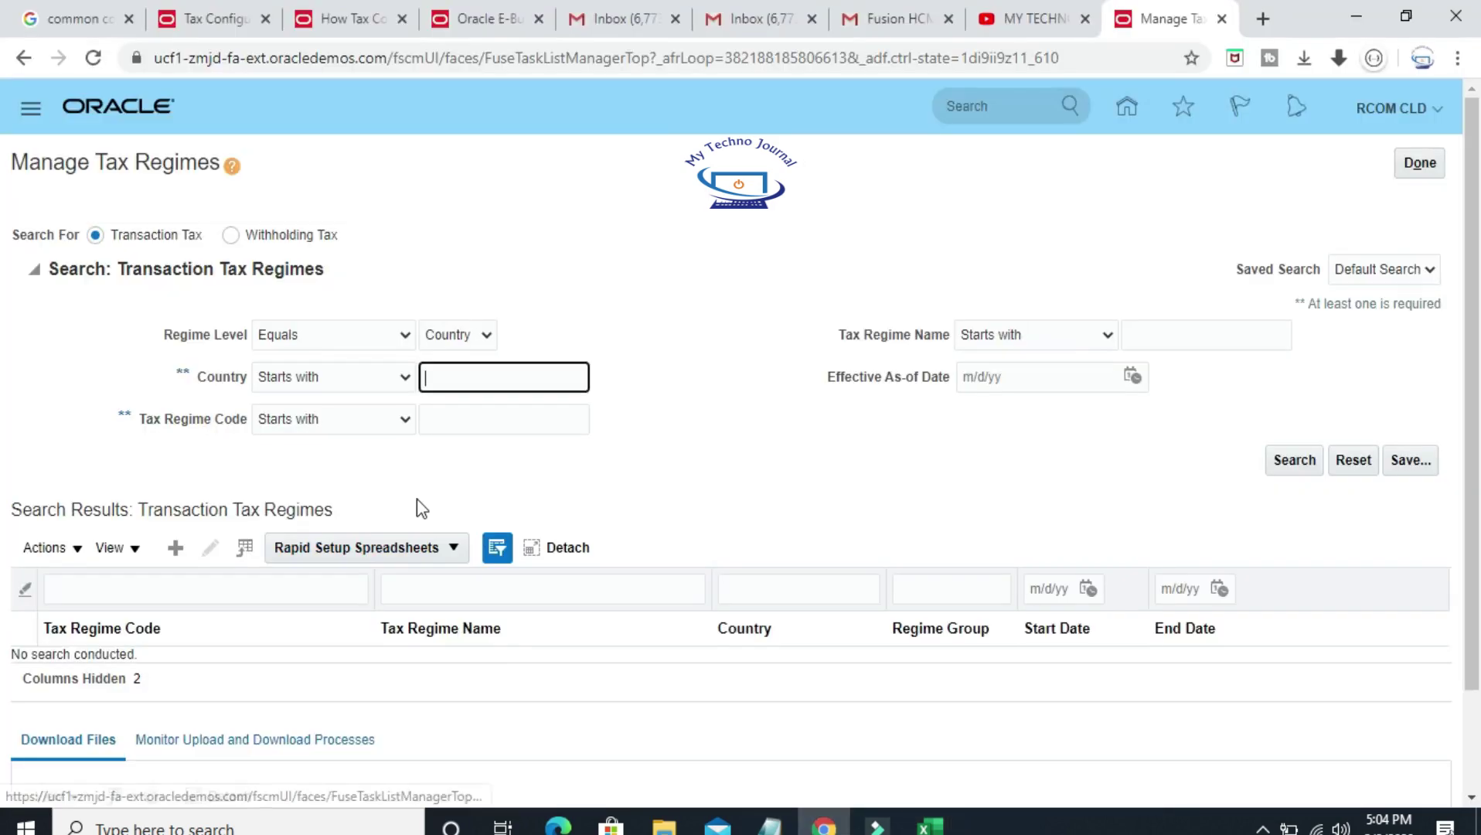
click(444, 382)
key(ctrl+v)
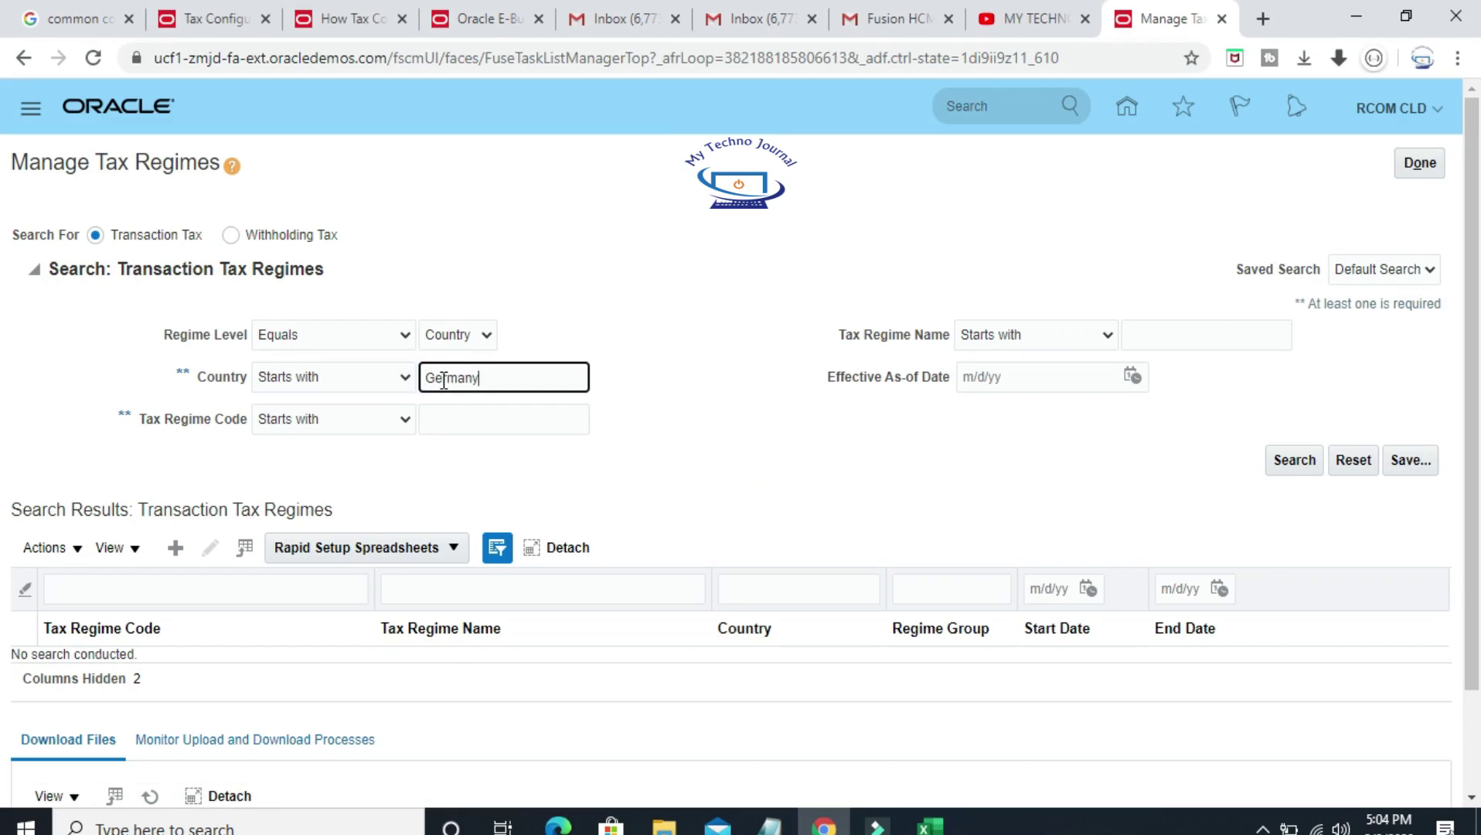
click(721, 435)
Copy the tax regime code Germany VAT (AR) from the Excel workbook into the Tax Regime Code search criterion.
click(506, 417)
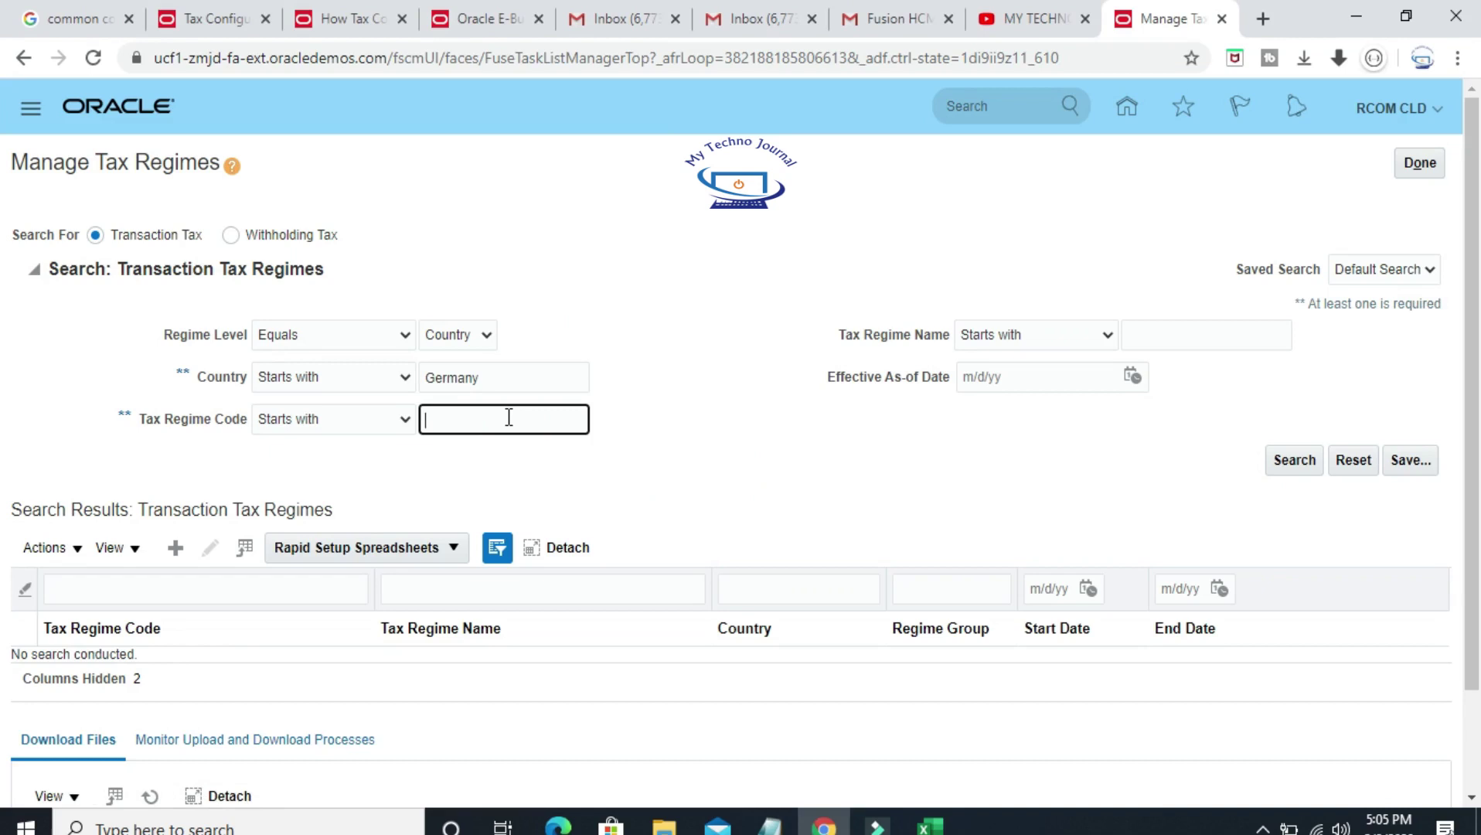
key(alt+Tab)
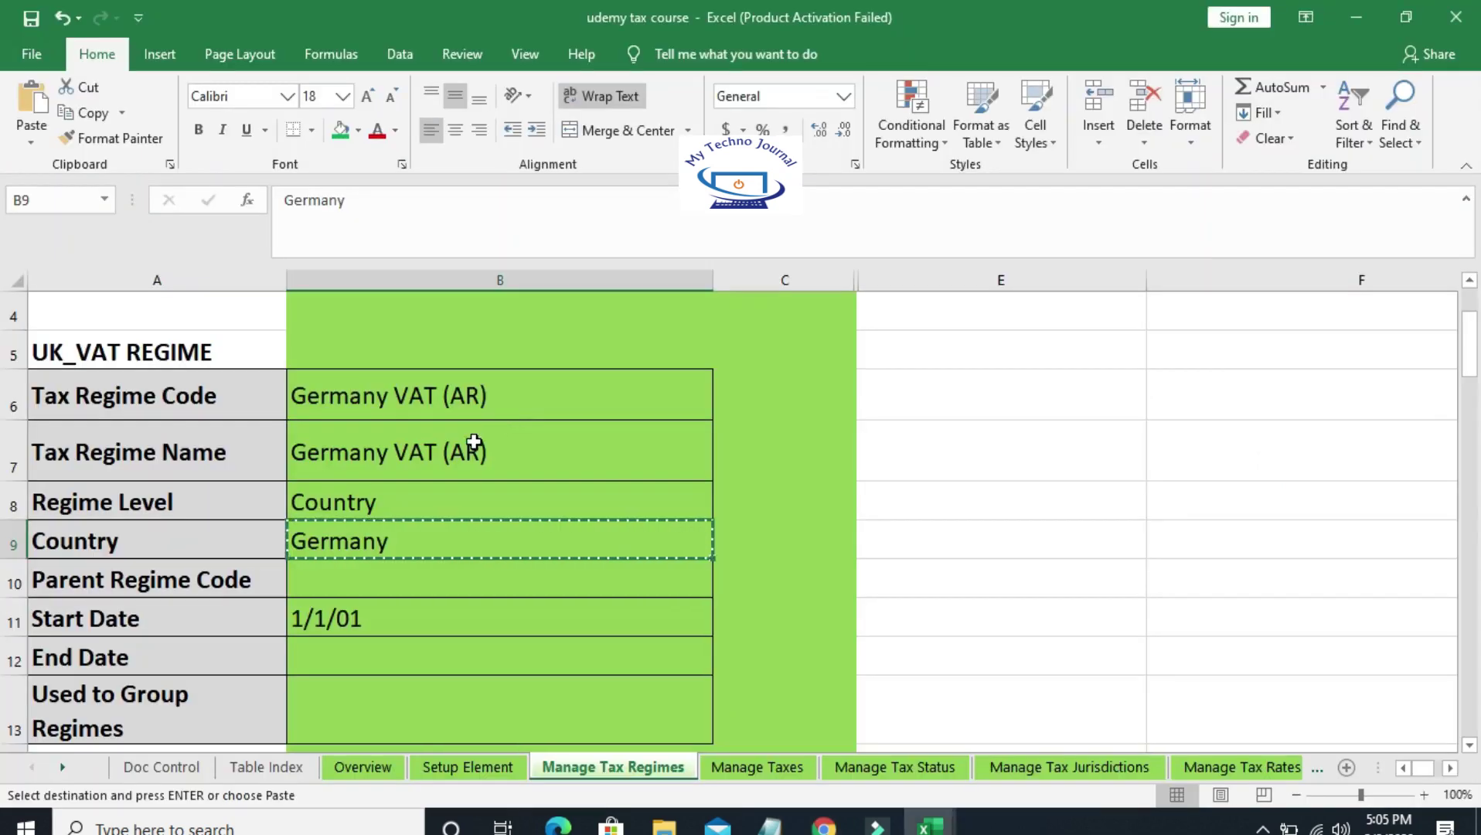
click(465, 397)
key(ctrl+c)
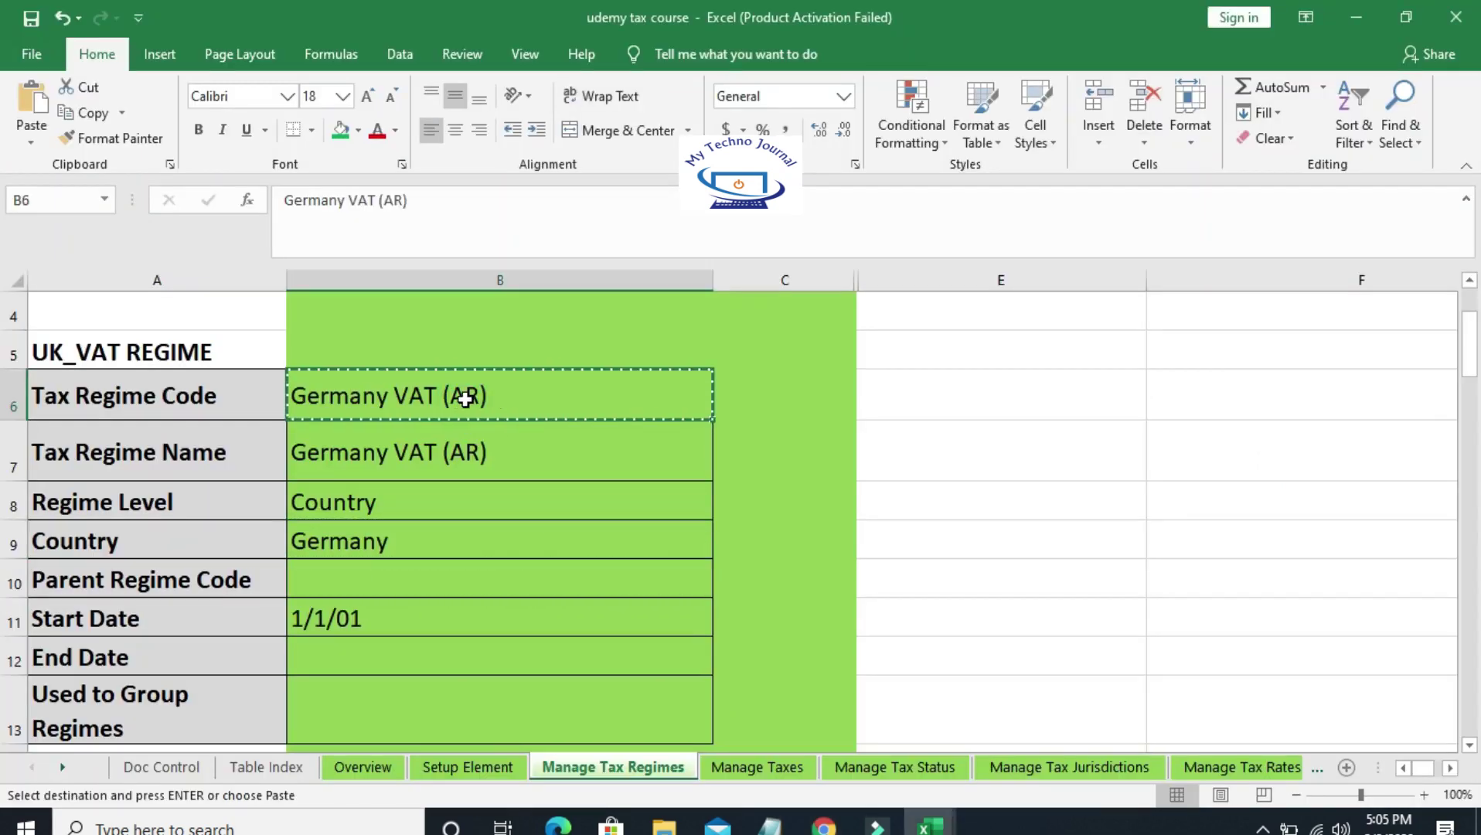
key(alt+Tab)
click(474, 419)
key(ctrl+v)
click(698, 379)
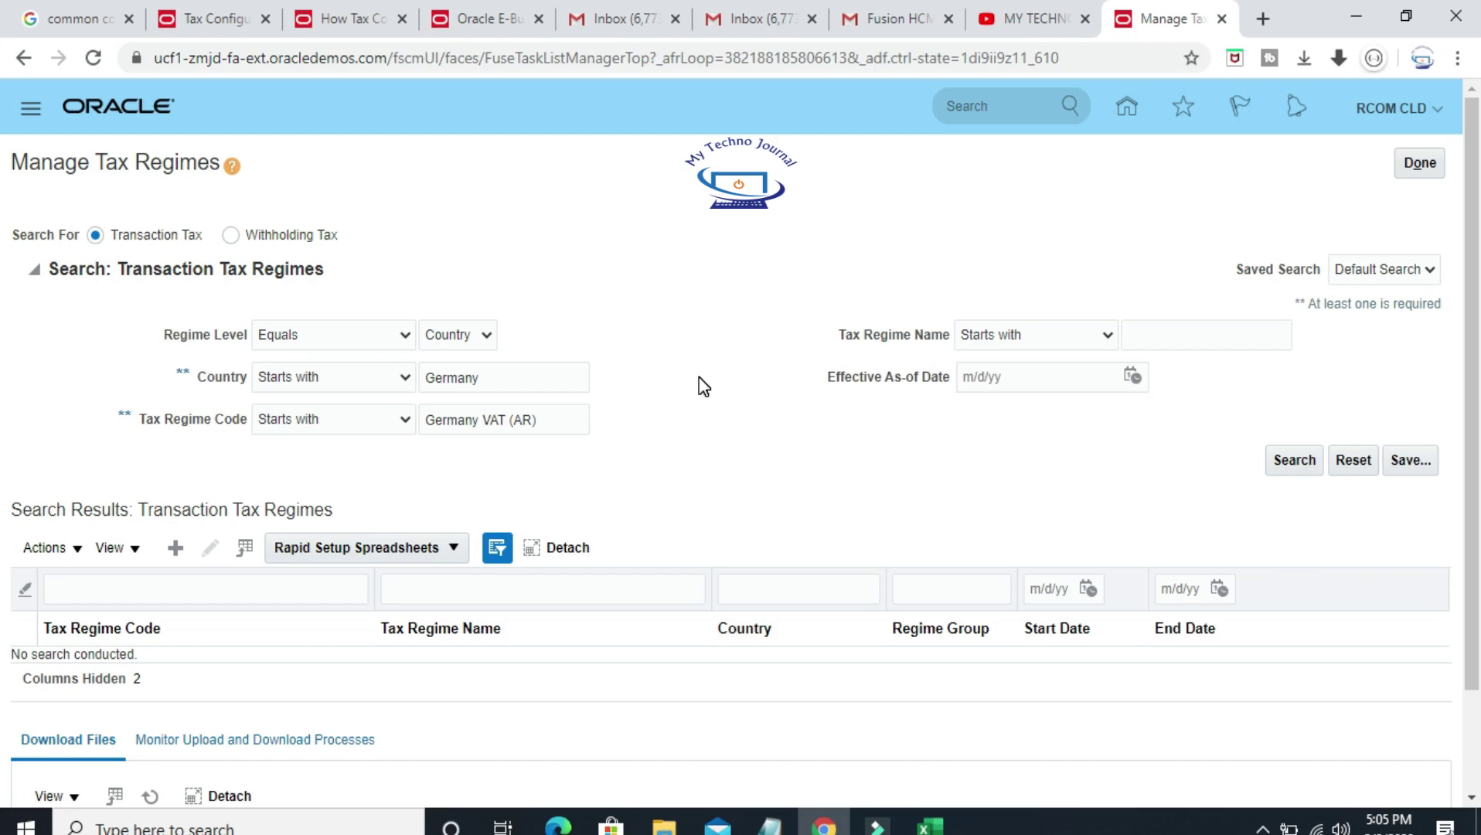
scroll(673, 333, down, 3)
scroll(672, 333, up, 3)
click(219, 382)
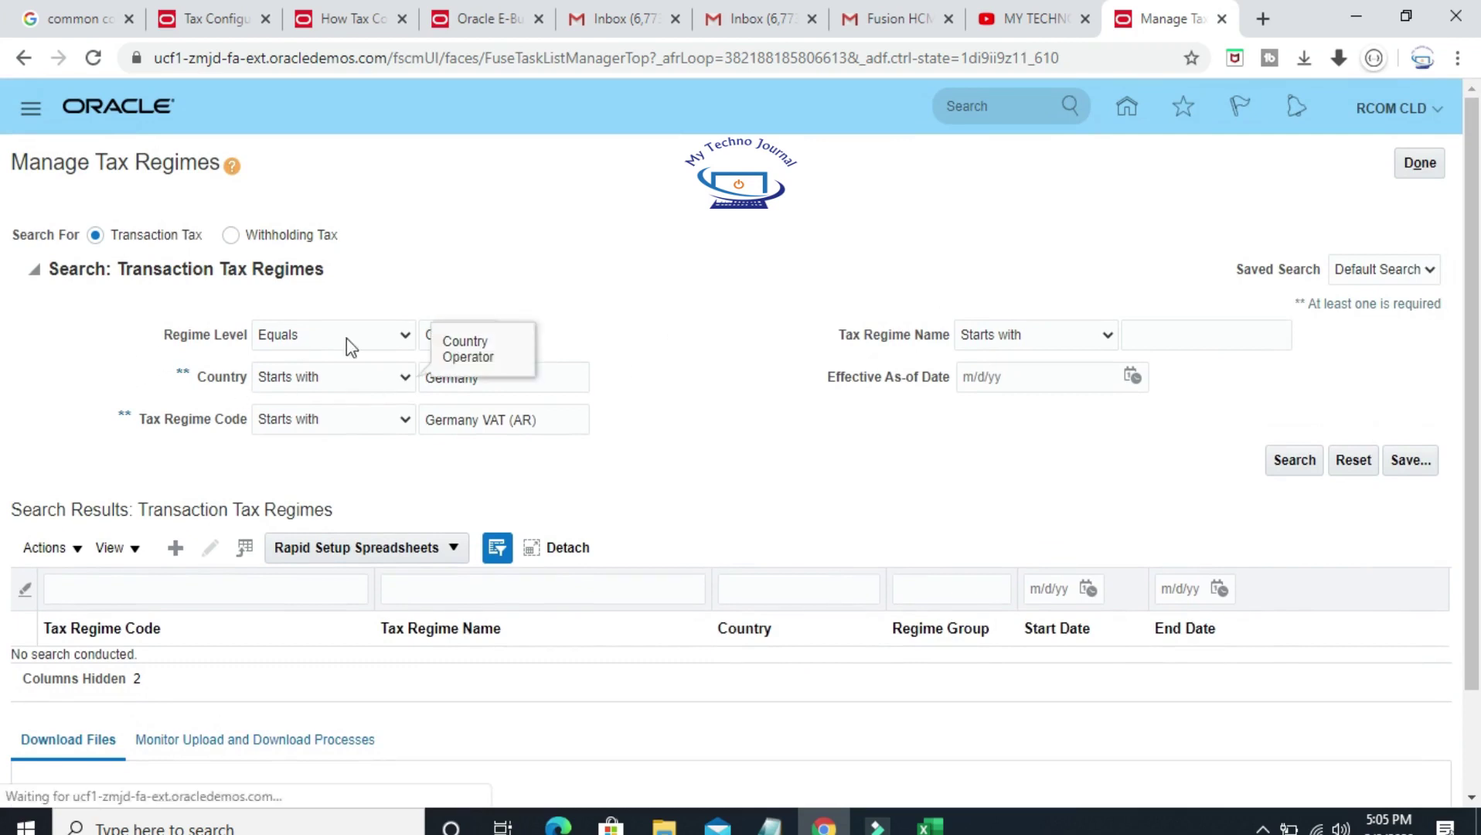
click(701, 340)
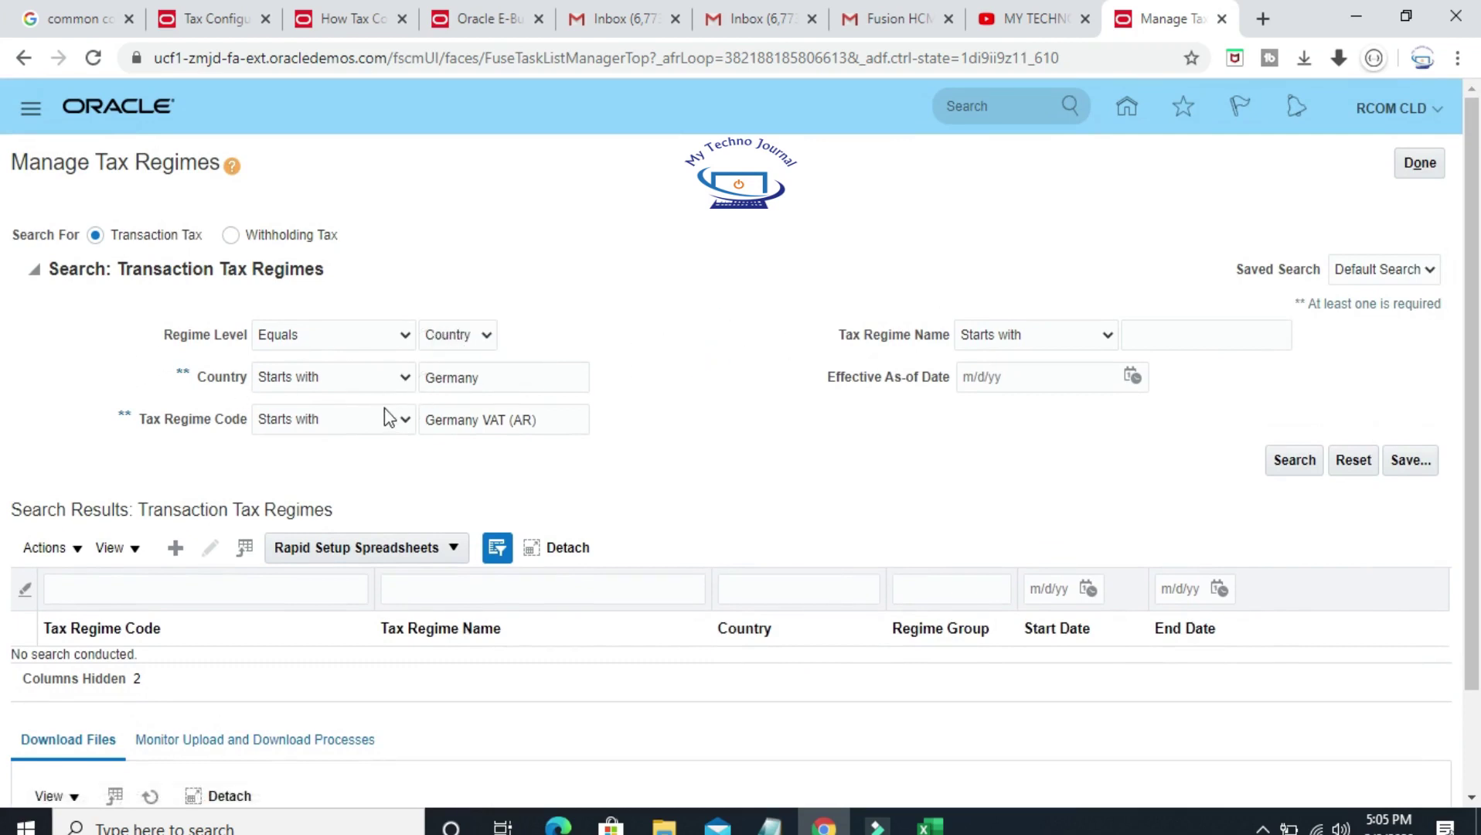
click(254, 452)
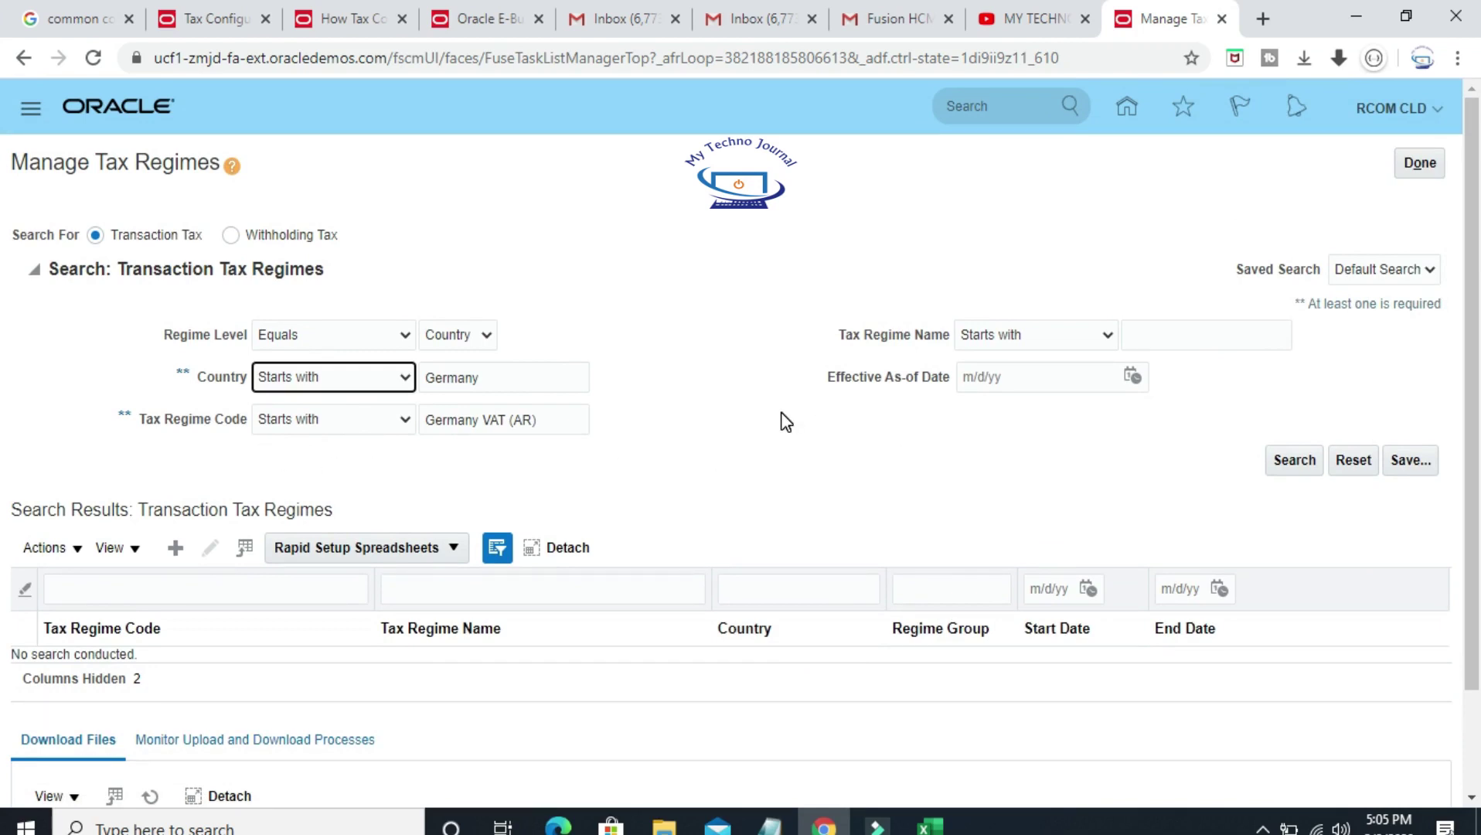
Start creating a tax regime and enter Germany VAT (AR) as both its code and its name.
scroll(759, 423, down, 2)
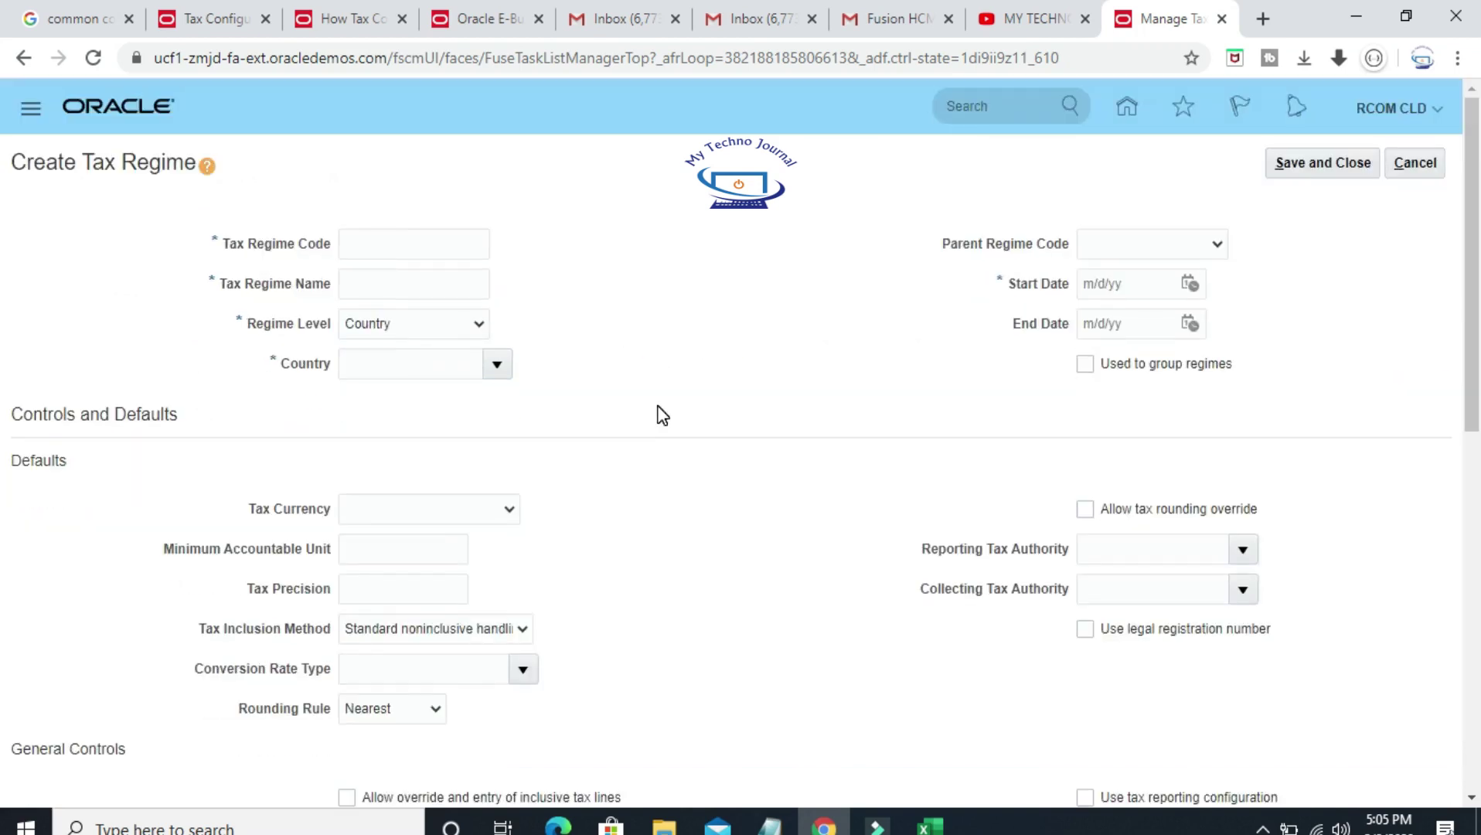
click(401, 239)
click(695, 253)
click(414, 241)
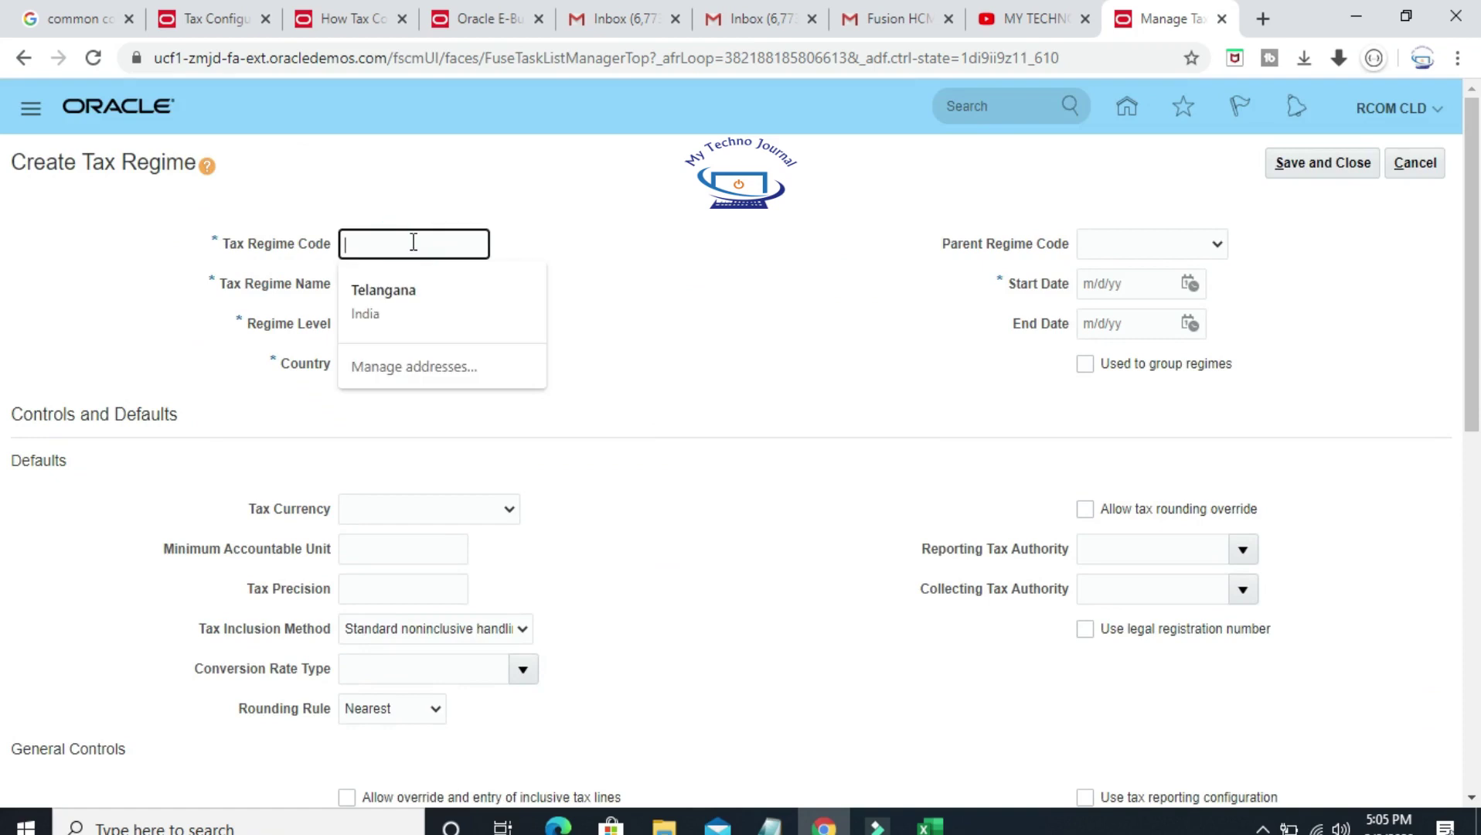
key(ctrl+v)
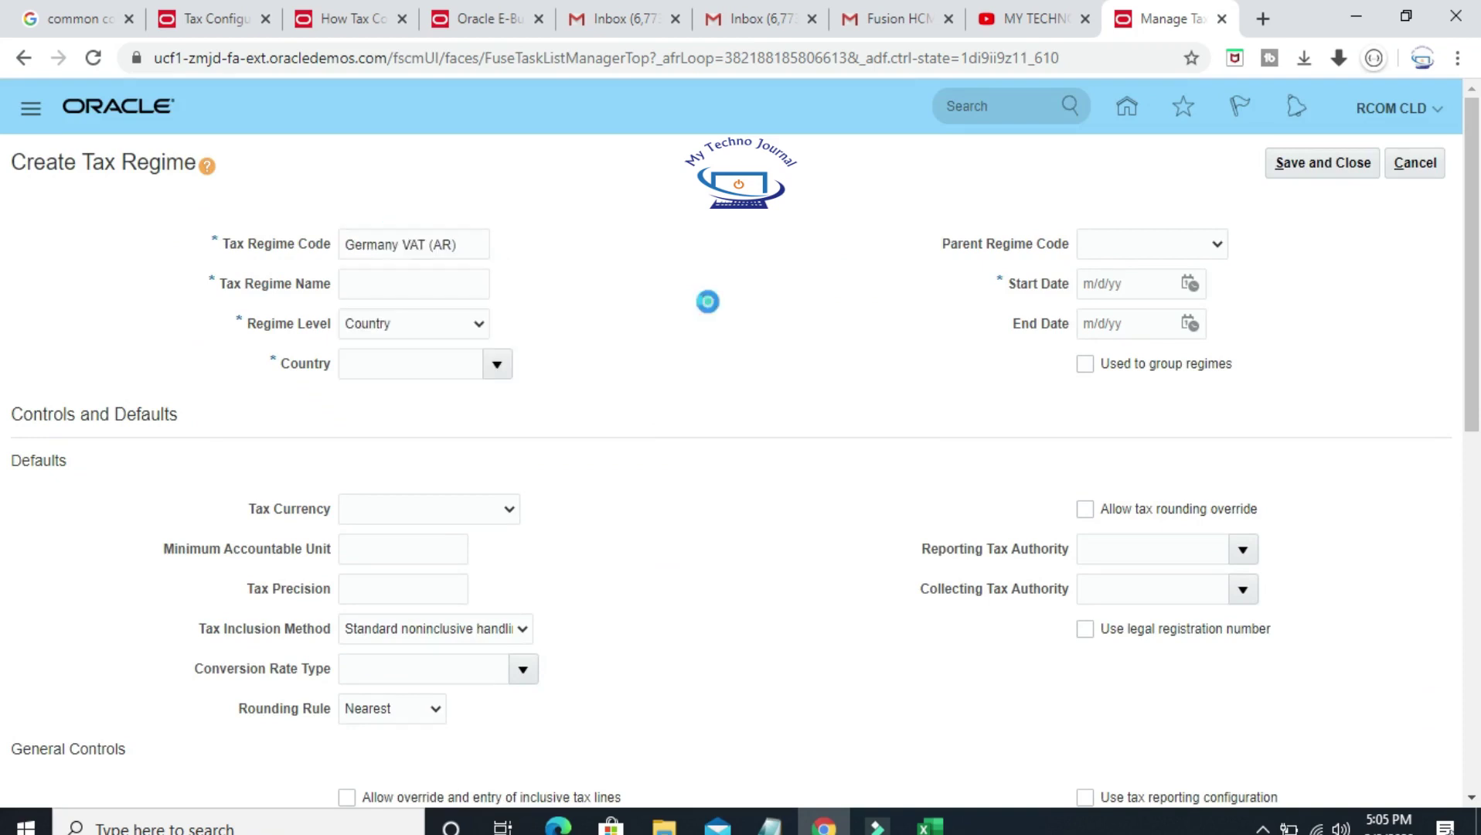
click(430, 279)
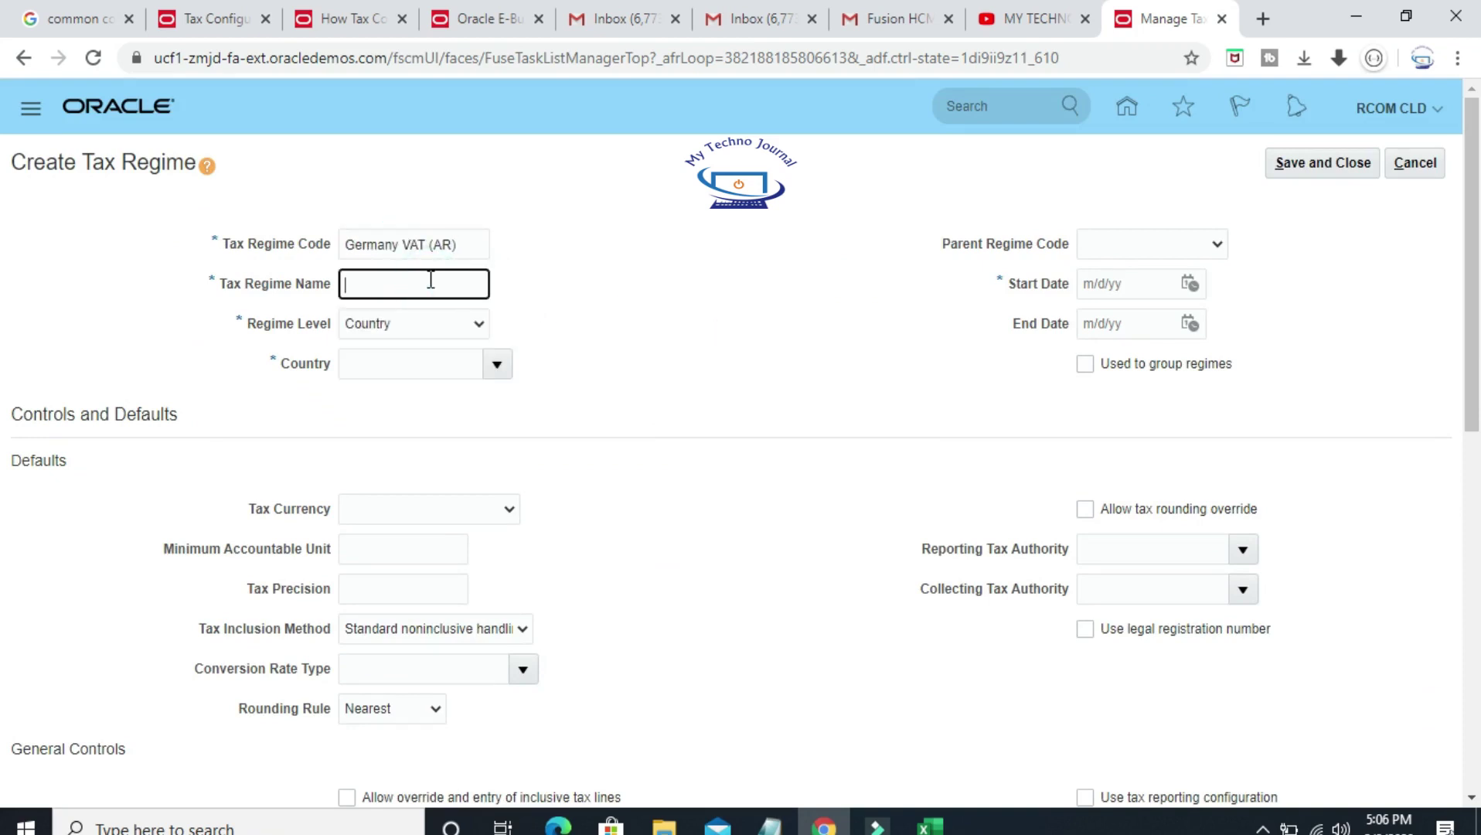
key(ctrl+v)
click(730, 306)
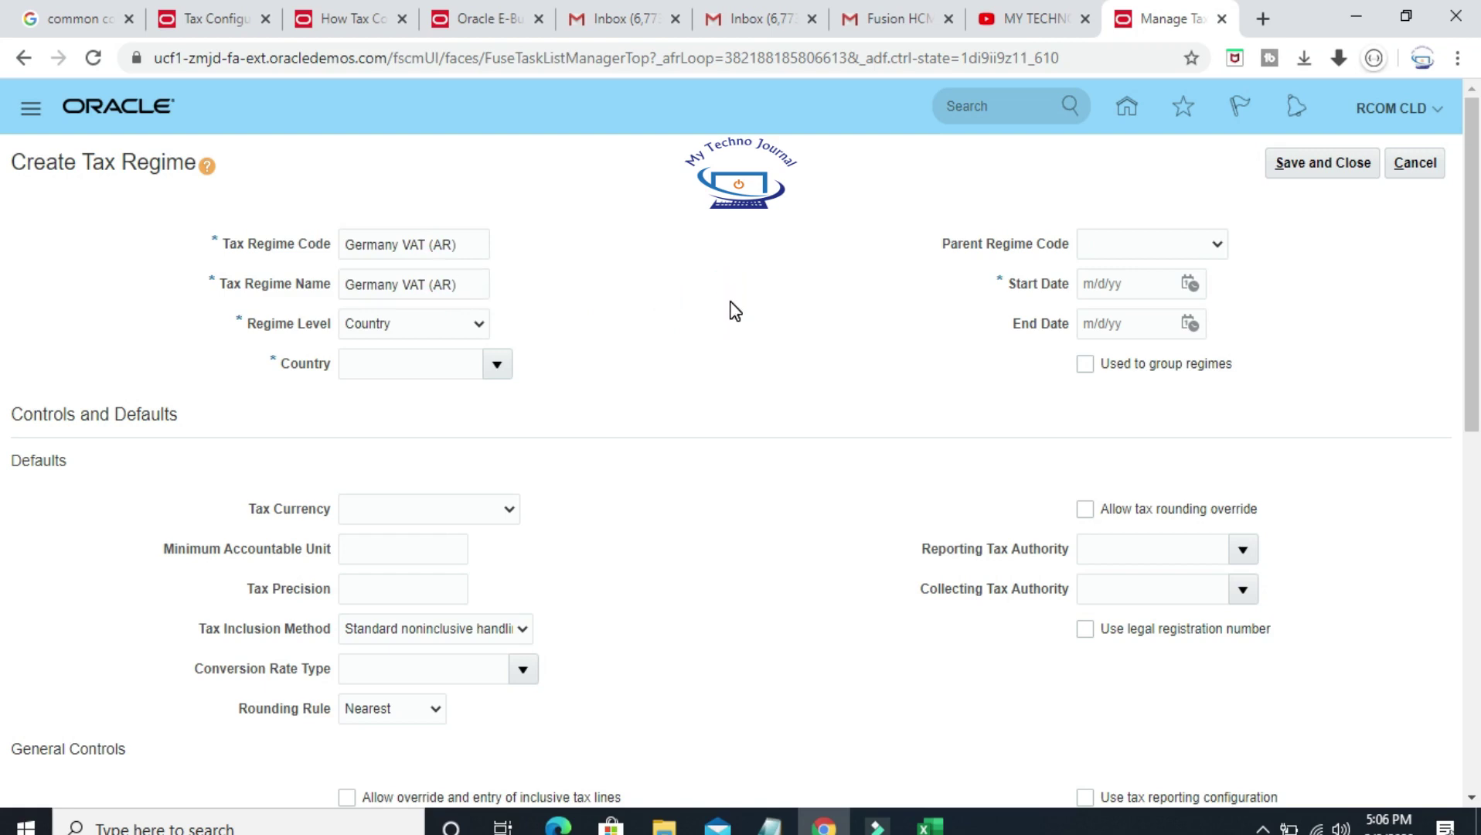
Set the new tax regime's country to Germany.
click(498, 364)
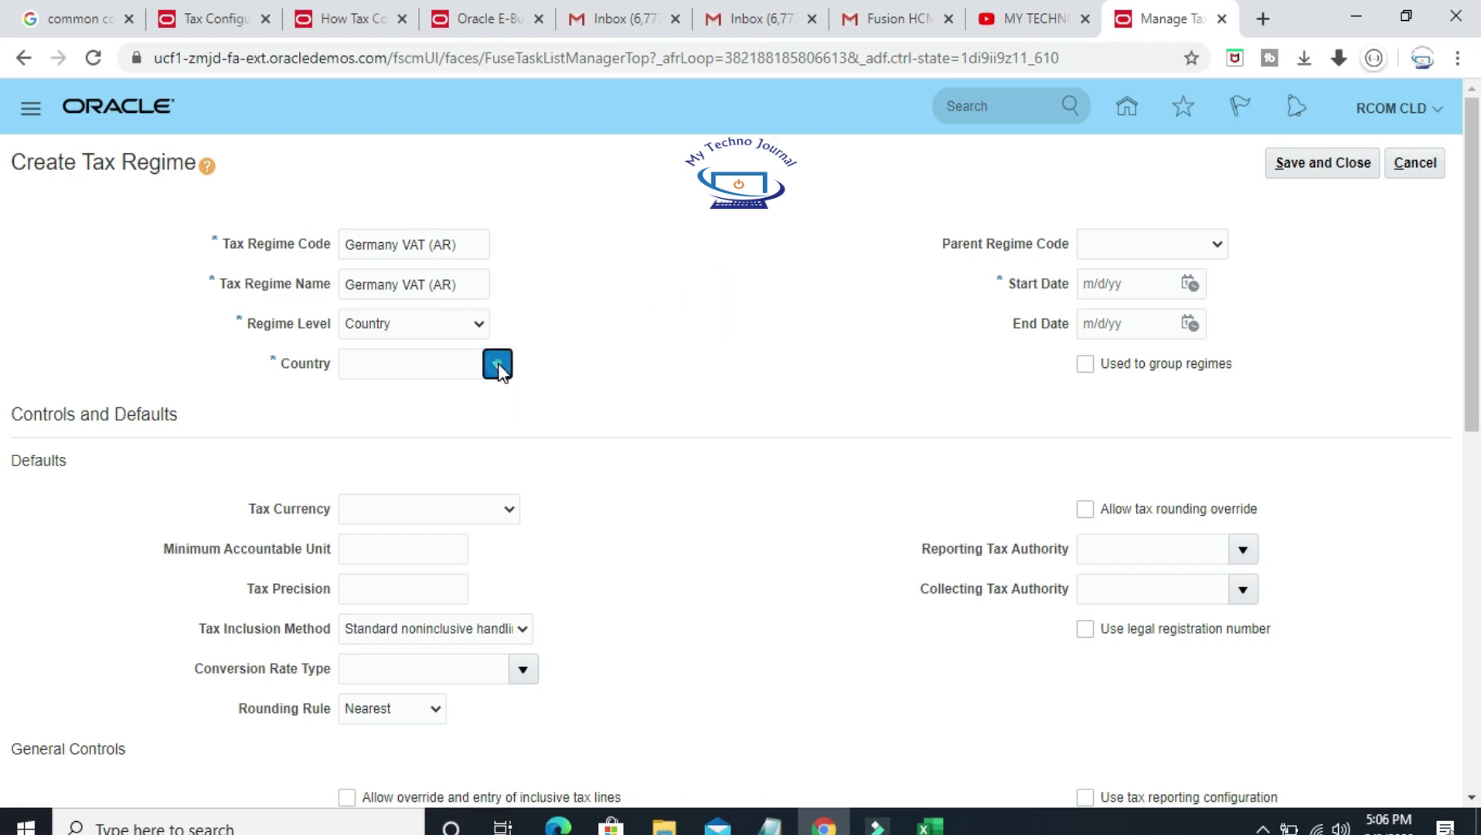
click(638, 323)
click(382, 365)
text(GER)
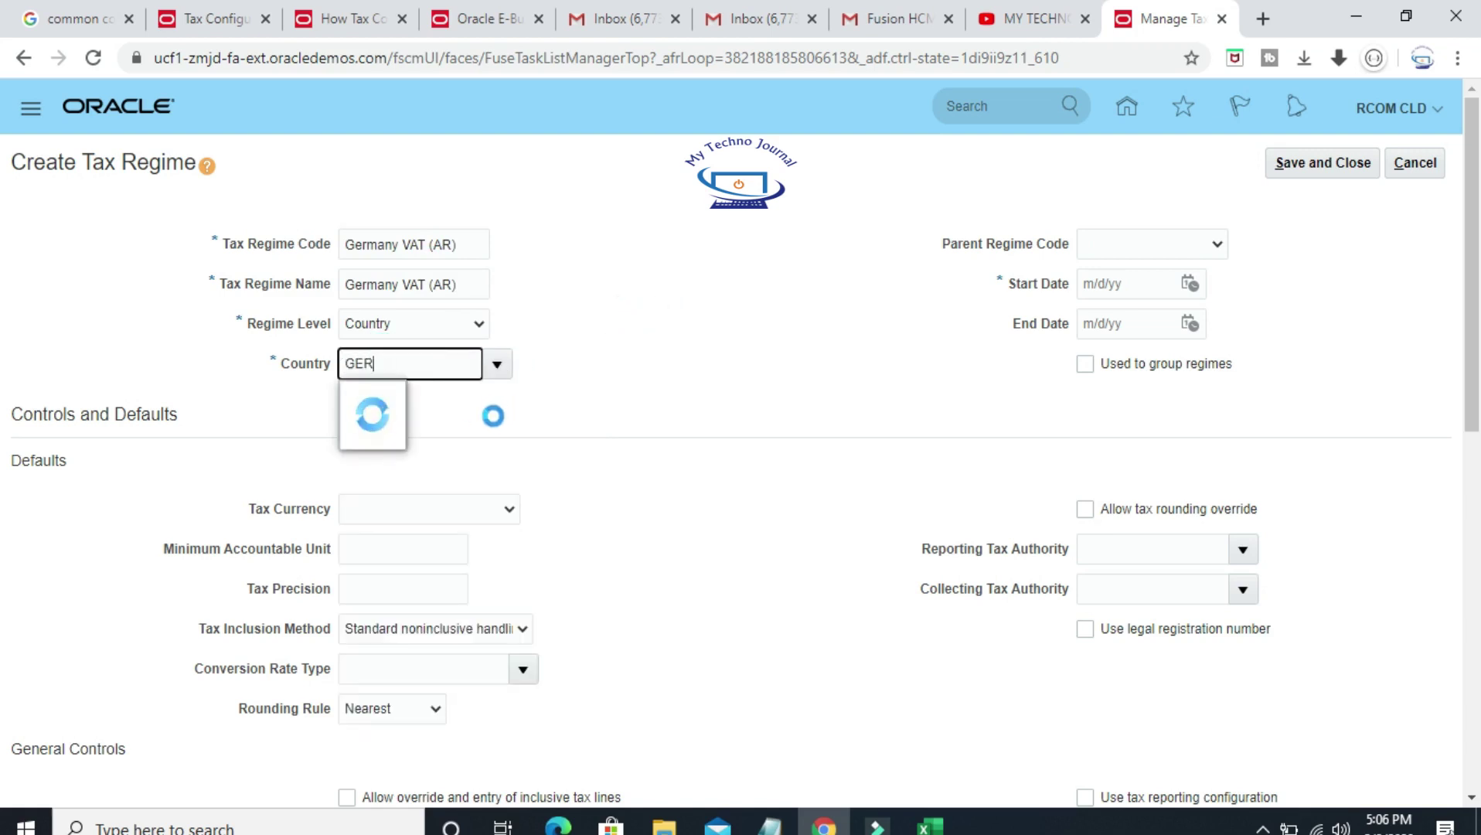
click(398, 400)
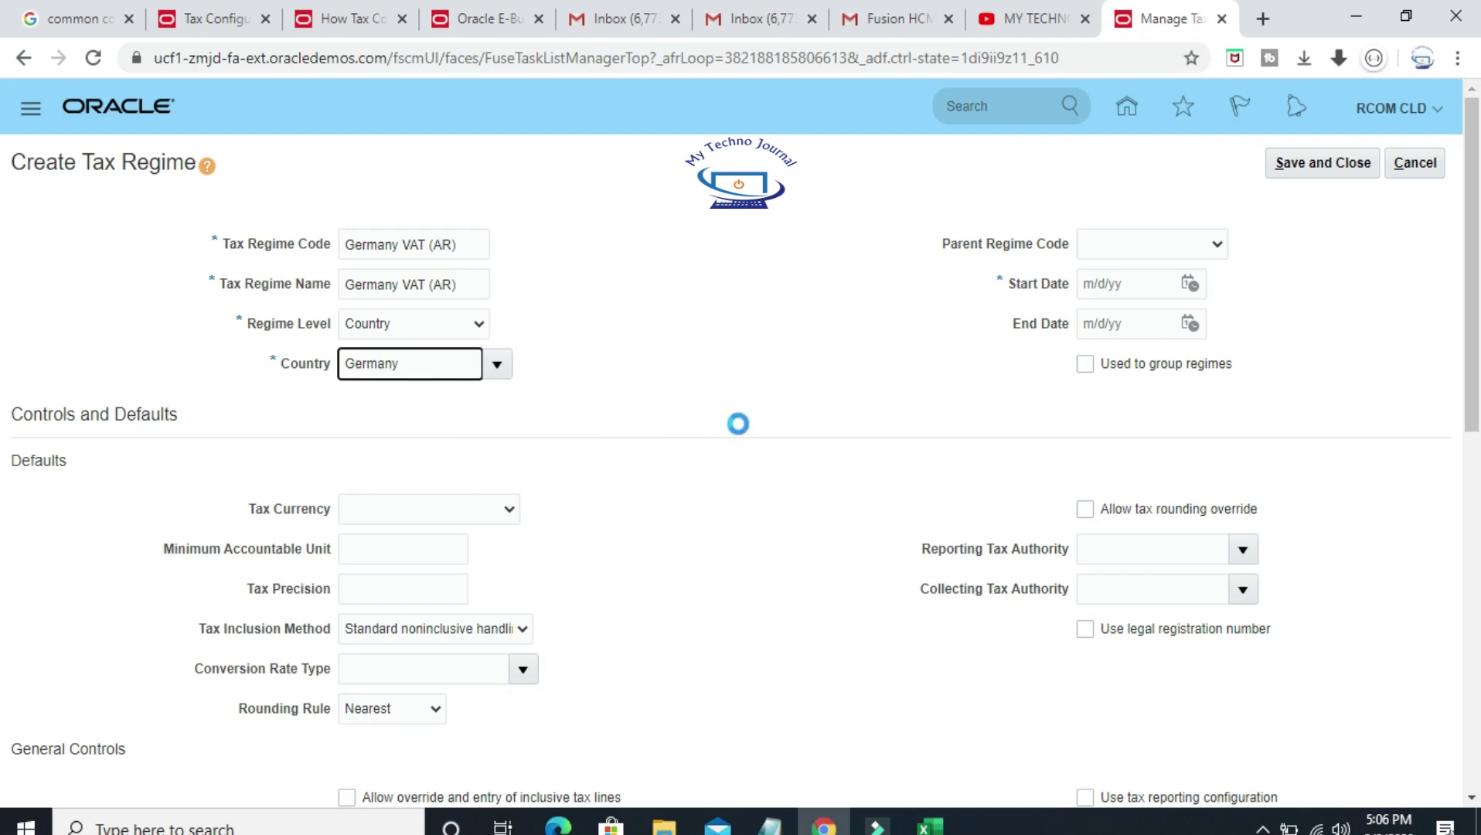
Set the new tax regime's start date to 1/1/01.
click(1189, 284)
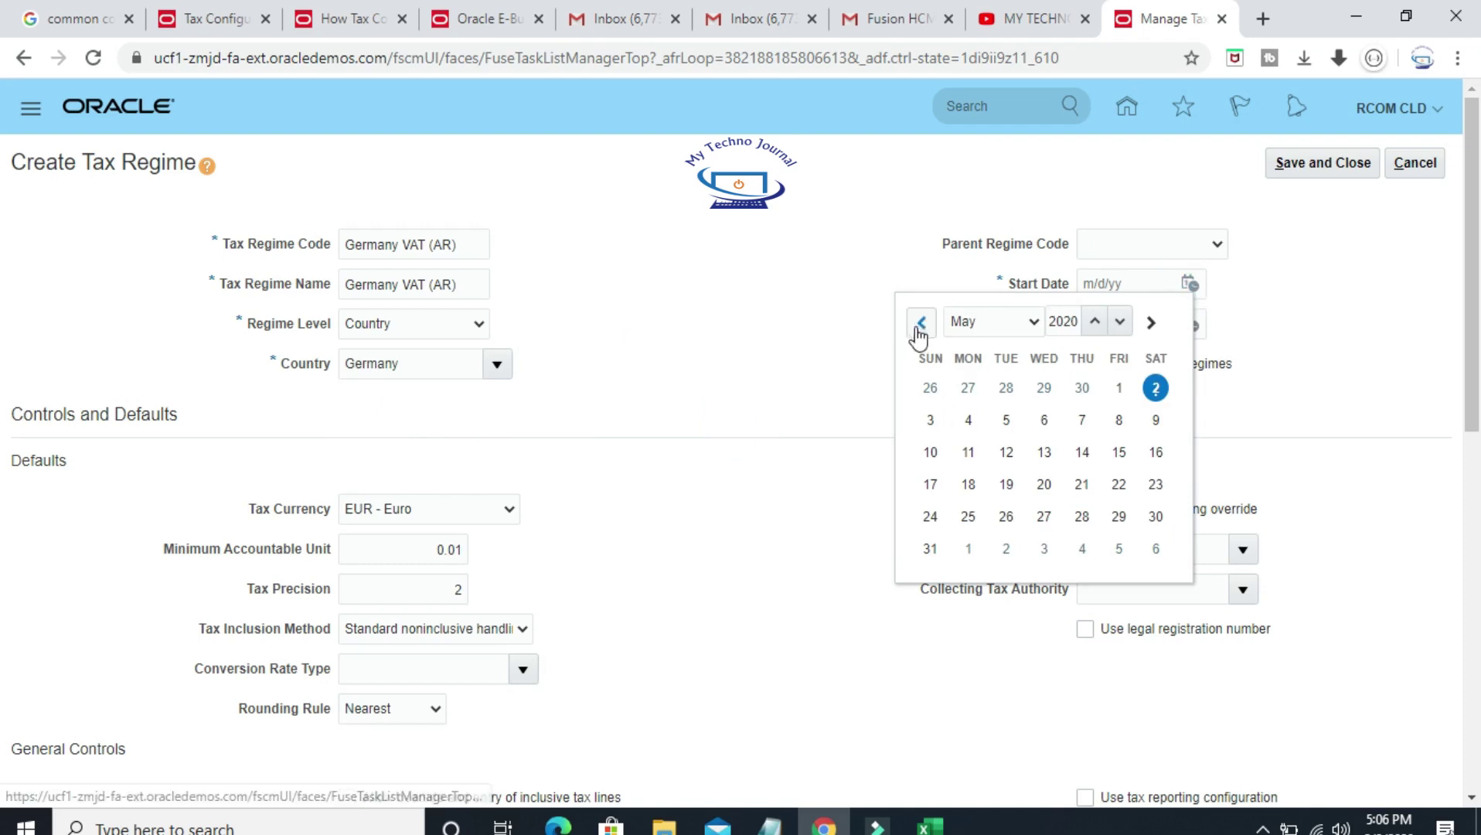
click(1034, 323)
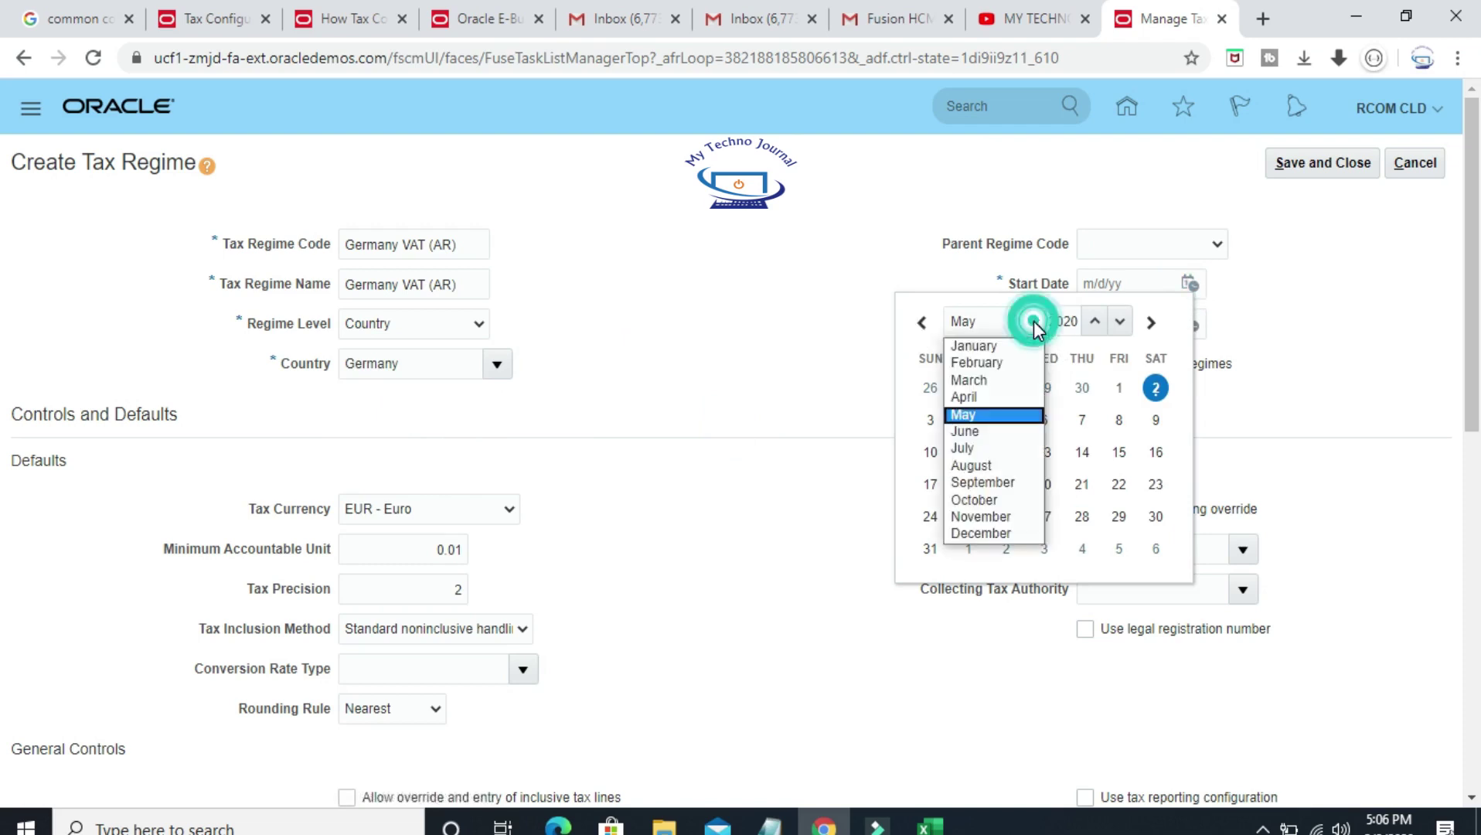
click(980, 345)
click(1044, 387)
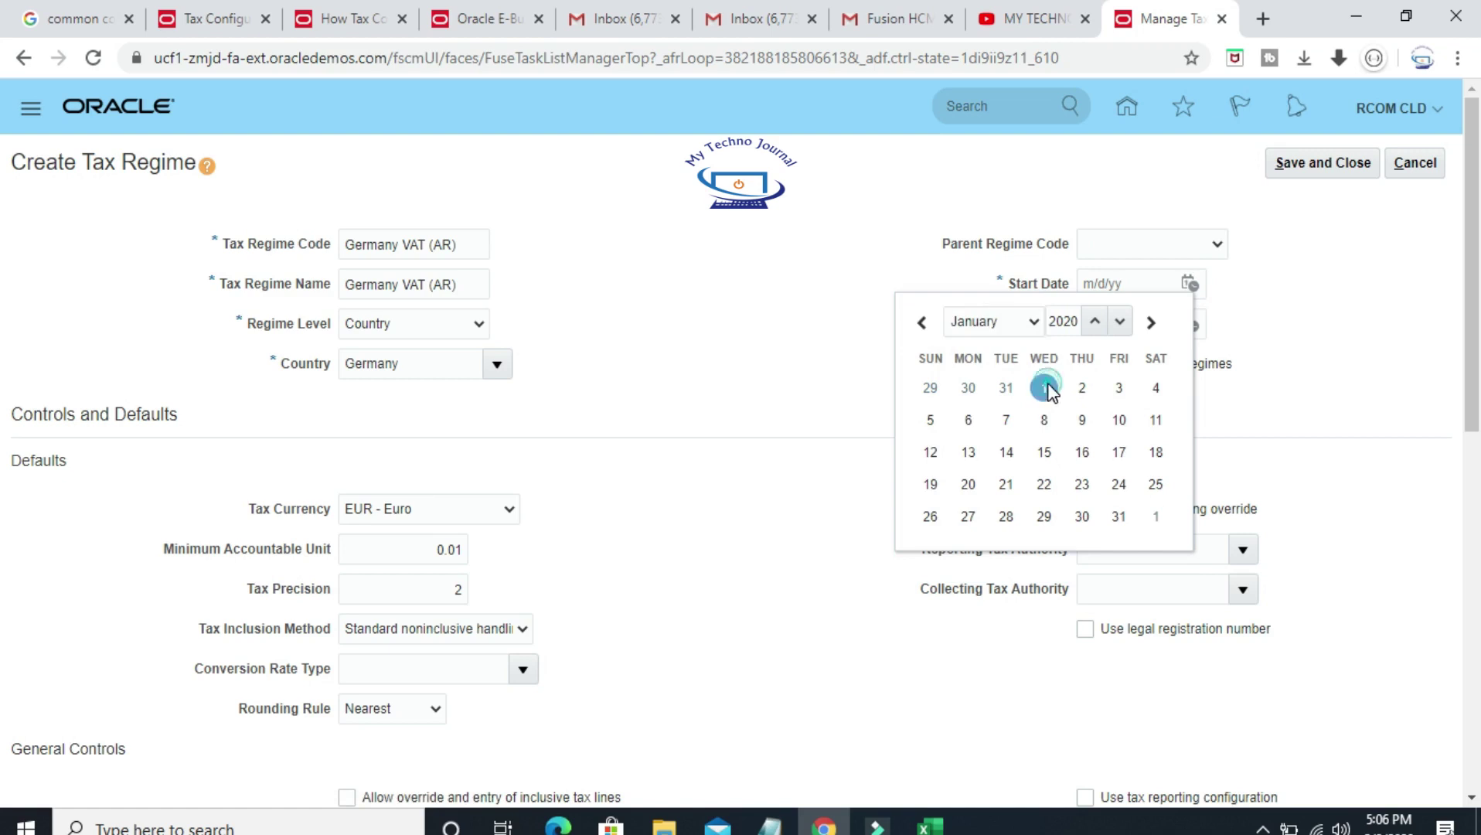
click(1150, 291)
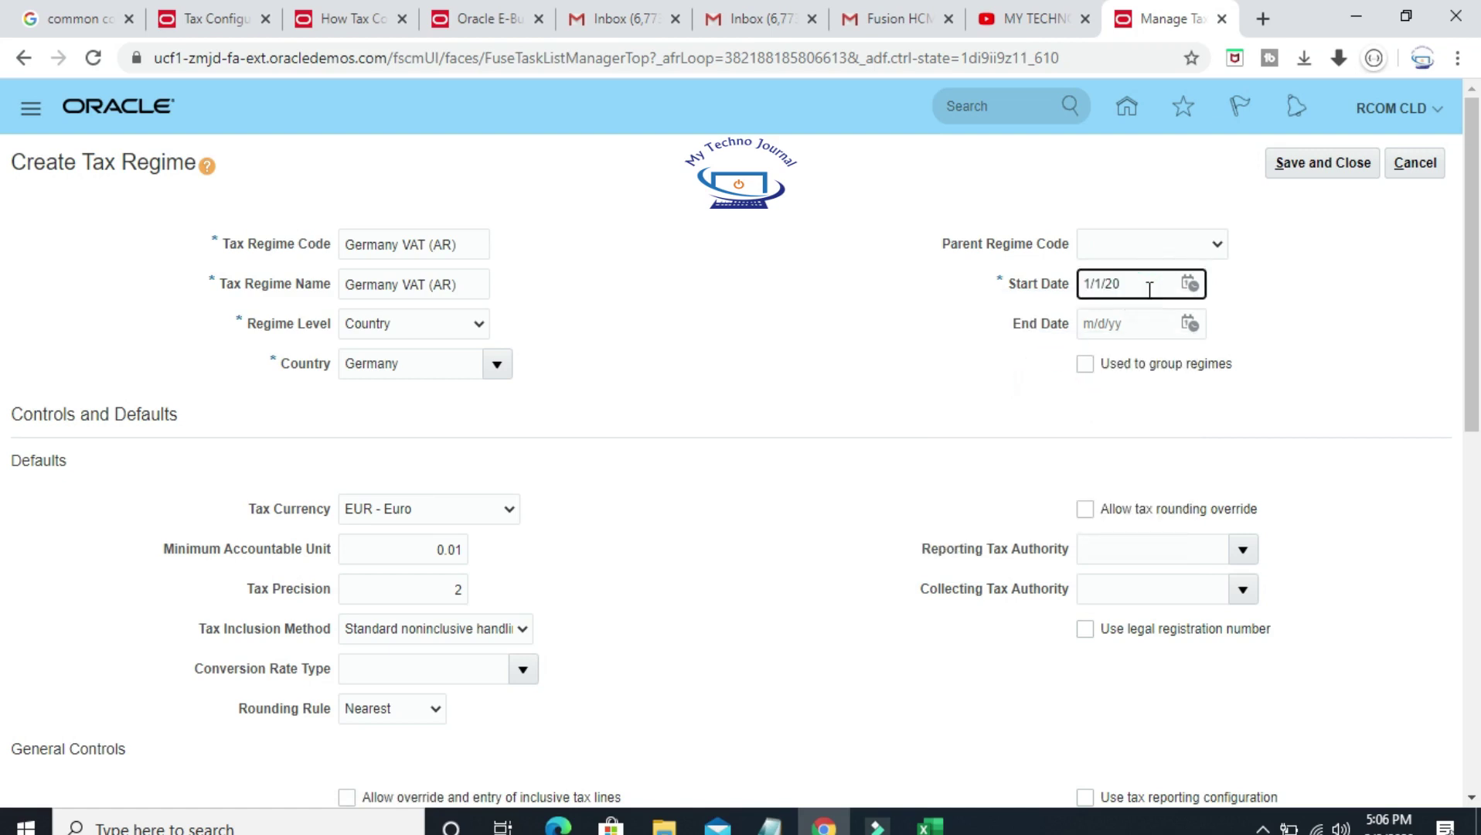
text(01)
click(1343, 322)
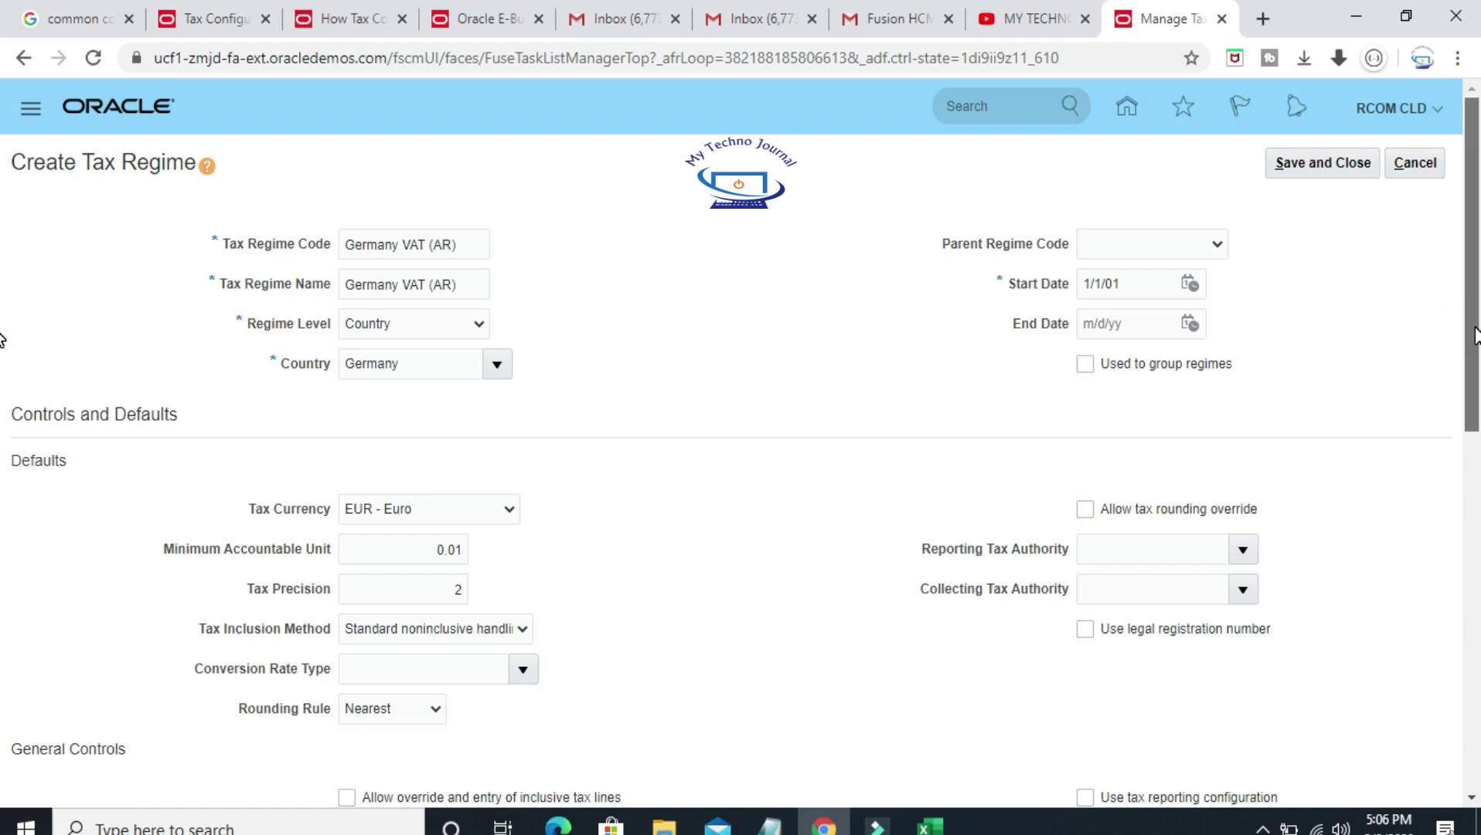
scroll(1475, 363, down, 1)
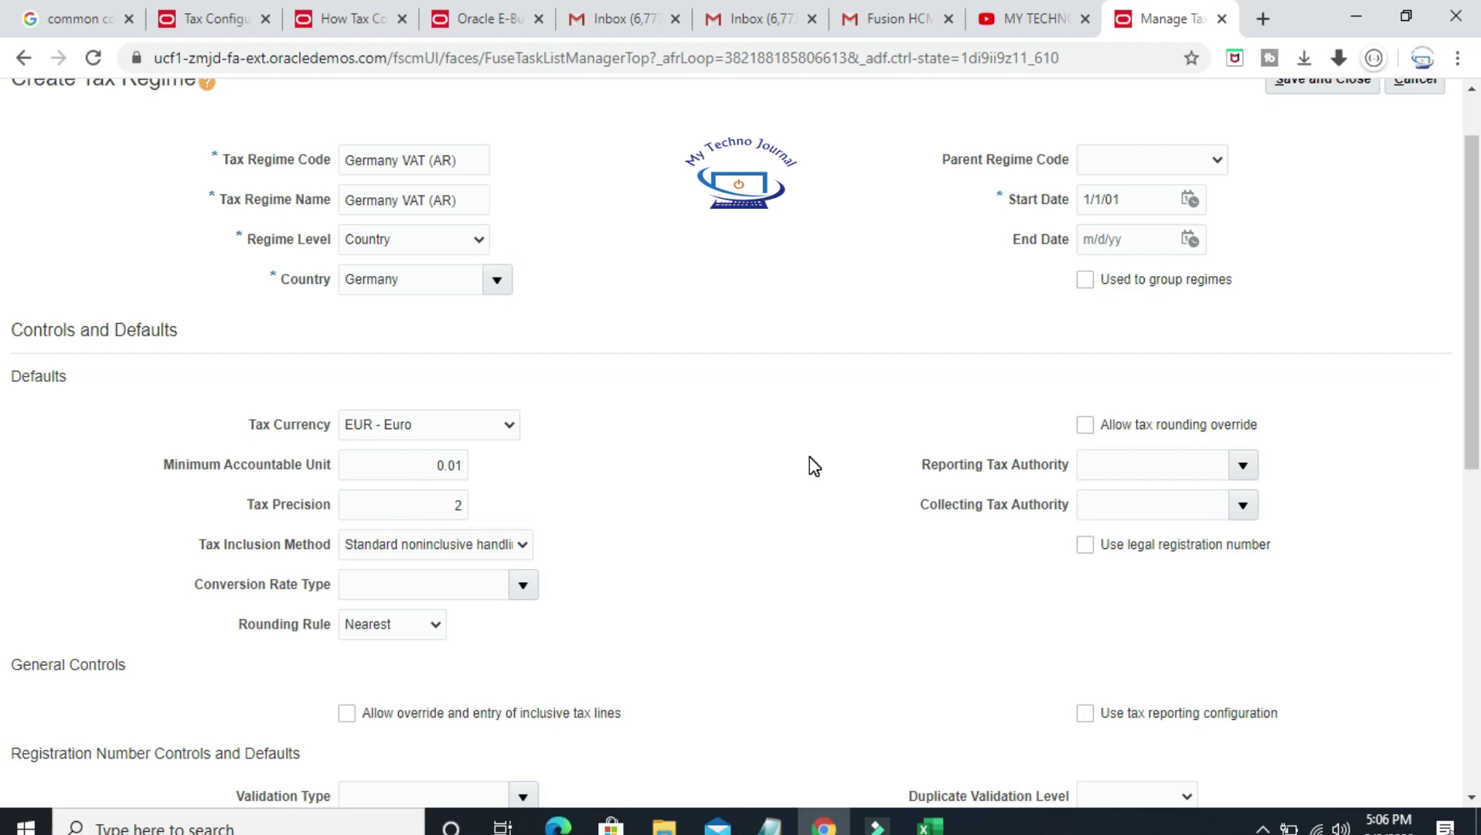
Examine the available conversion rate types and tax inclusion methods in the tax regime's defaults.
scroll(809, 458, down, 2)
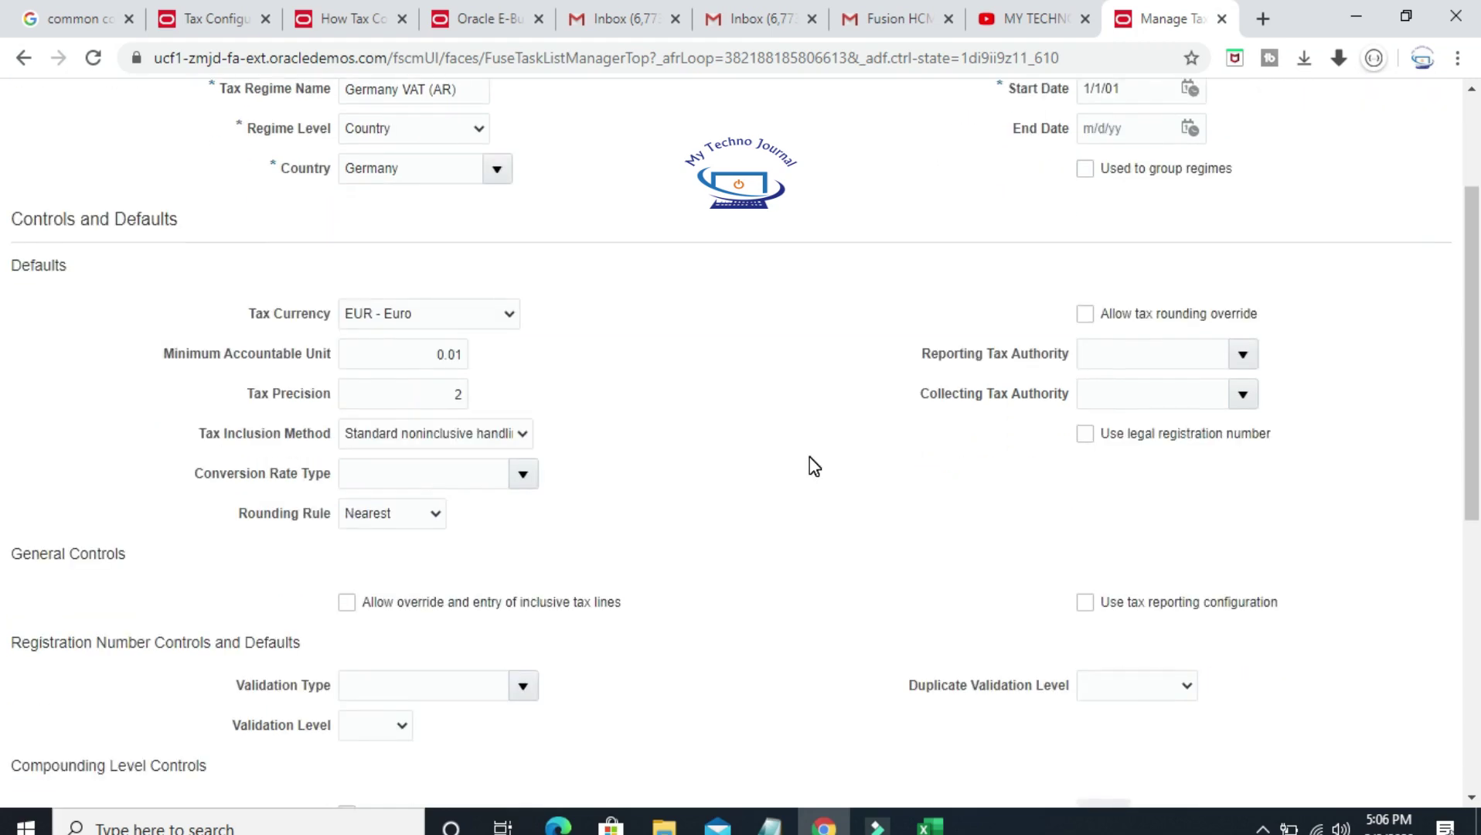
click(519, 474)
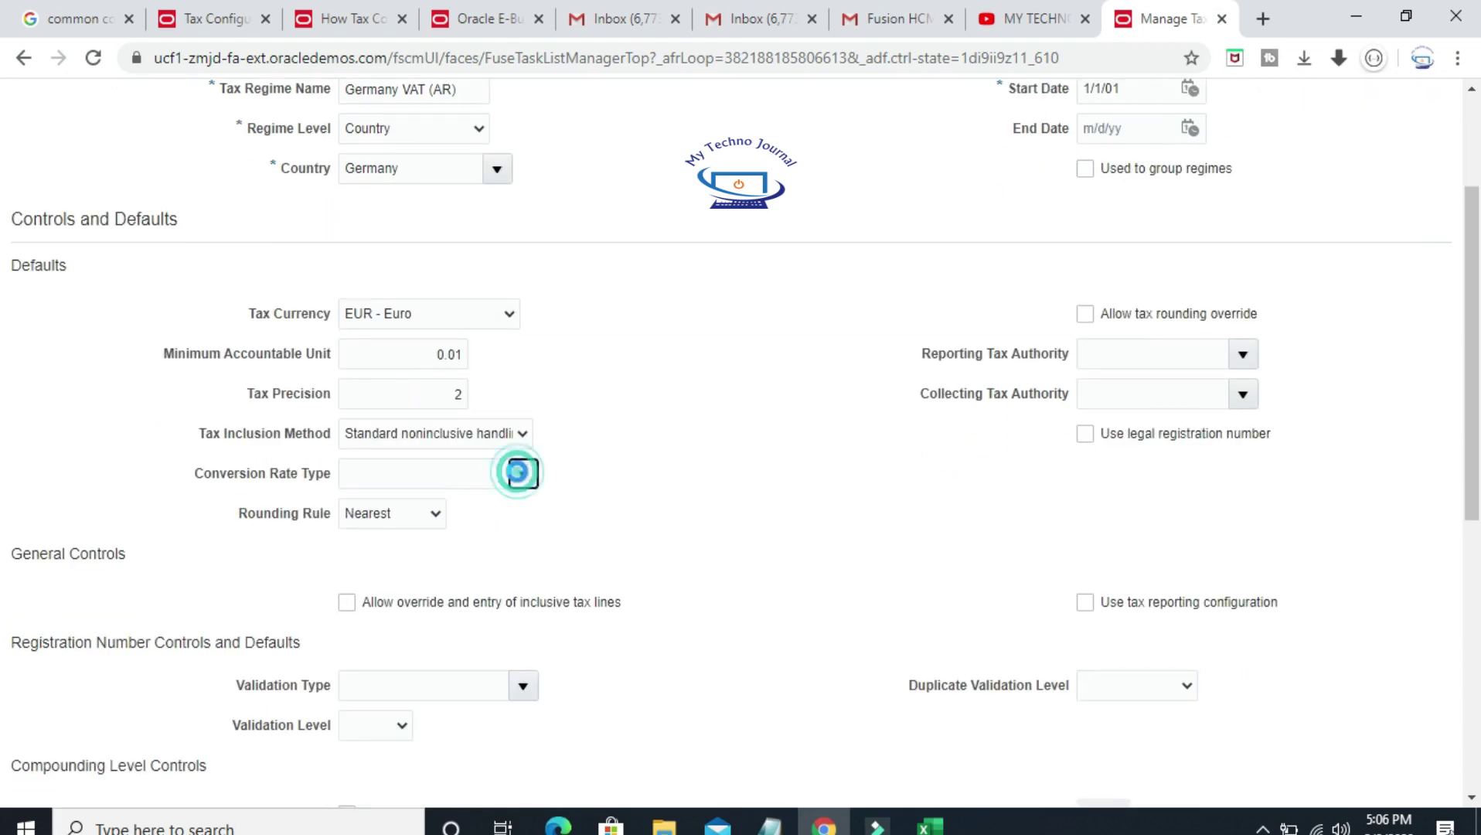
click(855, 232)
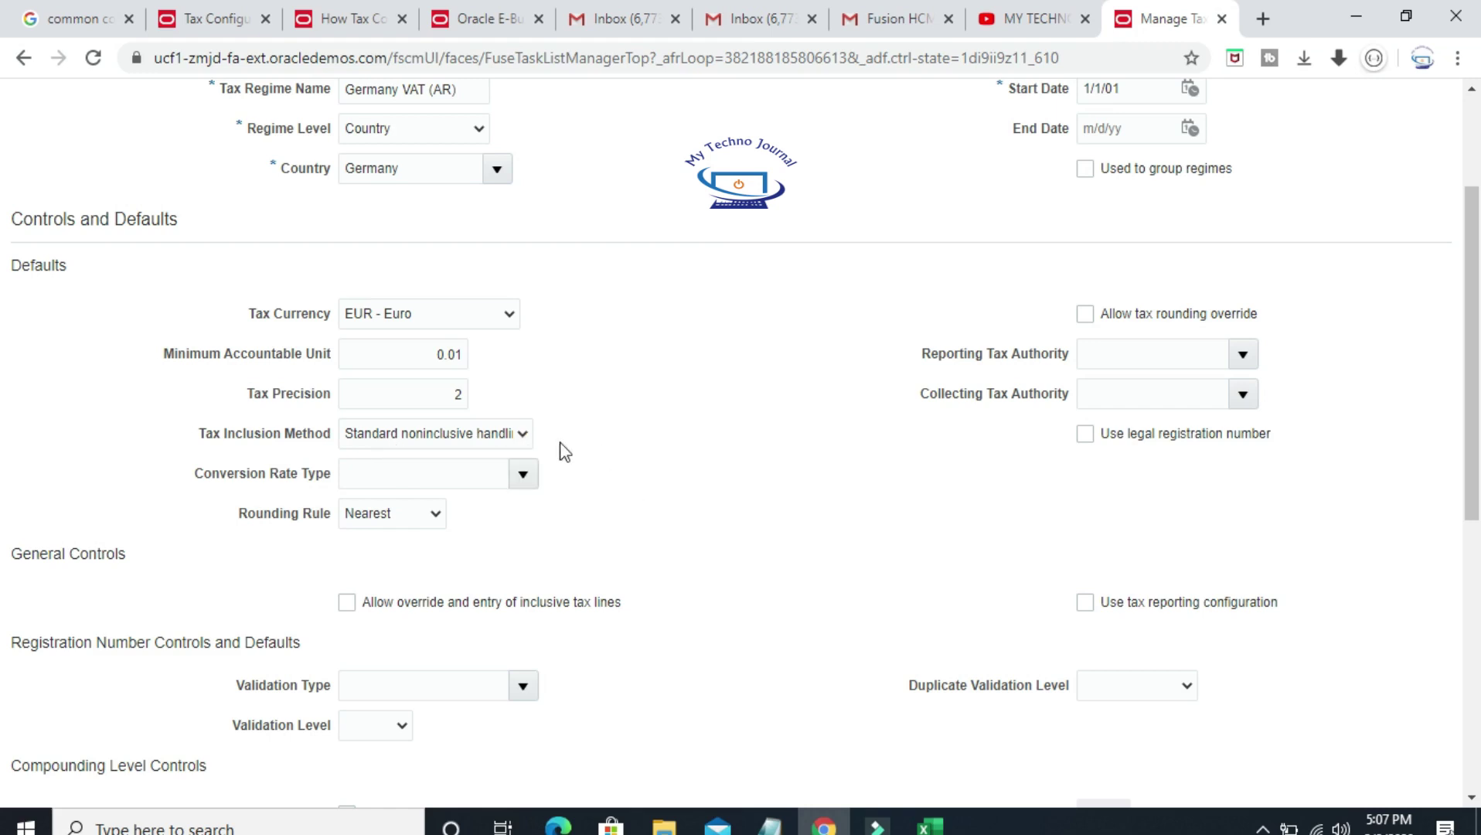
click(524, 433)
click(662, 439)
click(681, 441)
click(525, 434)
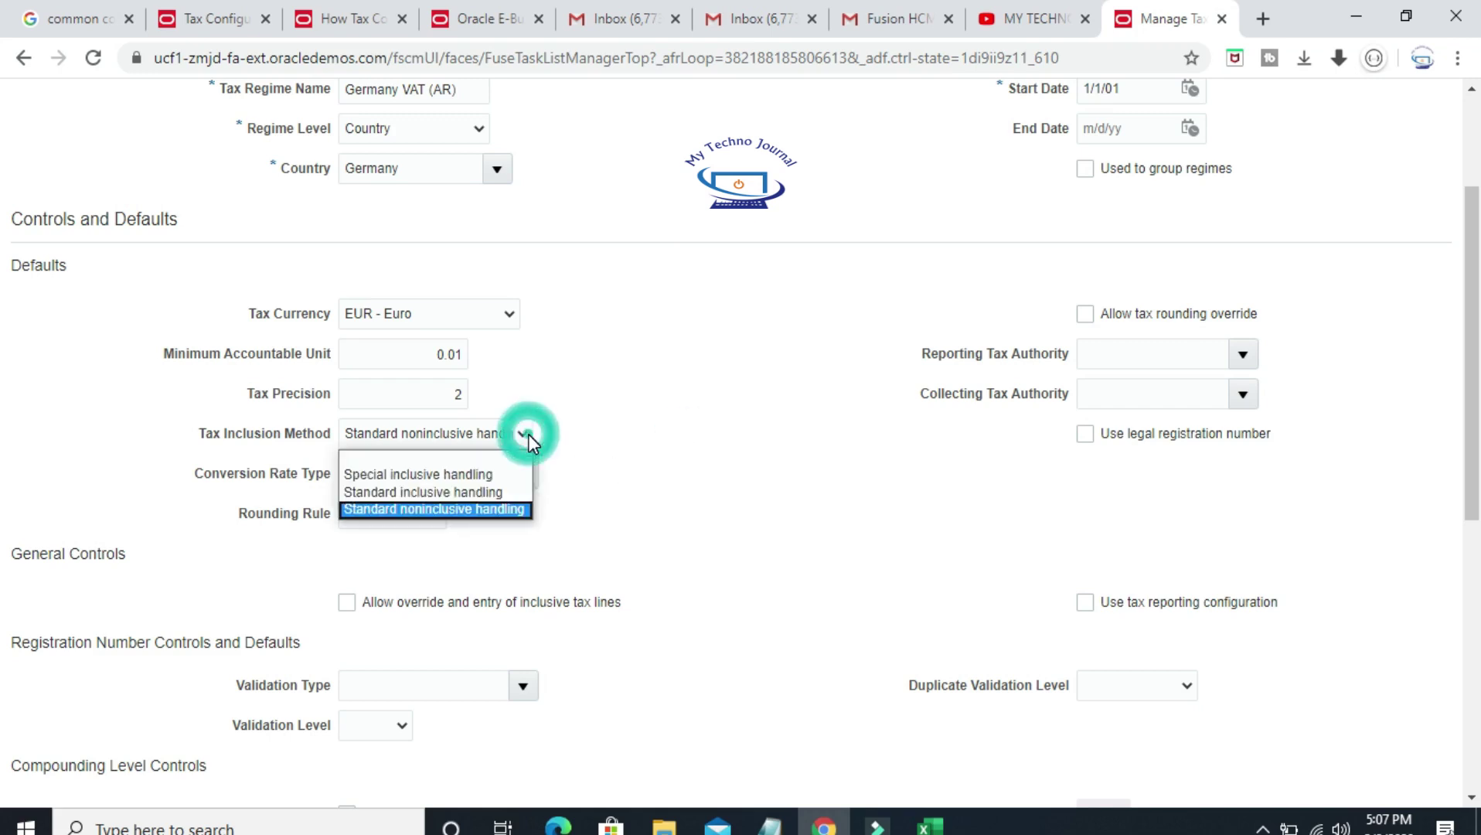
click(687, 476)
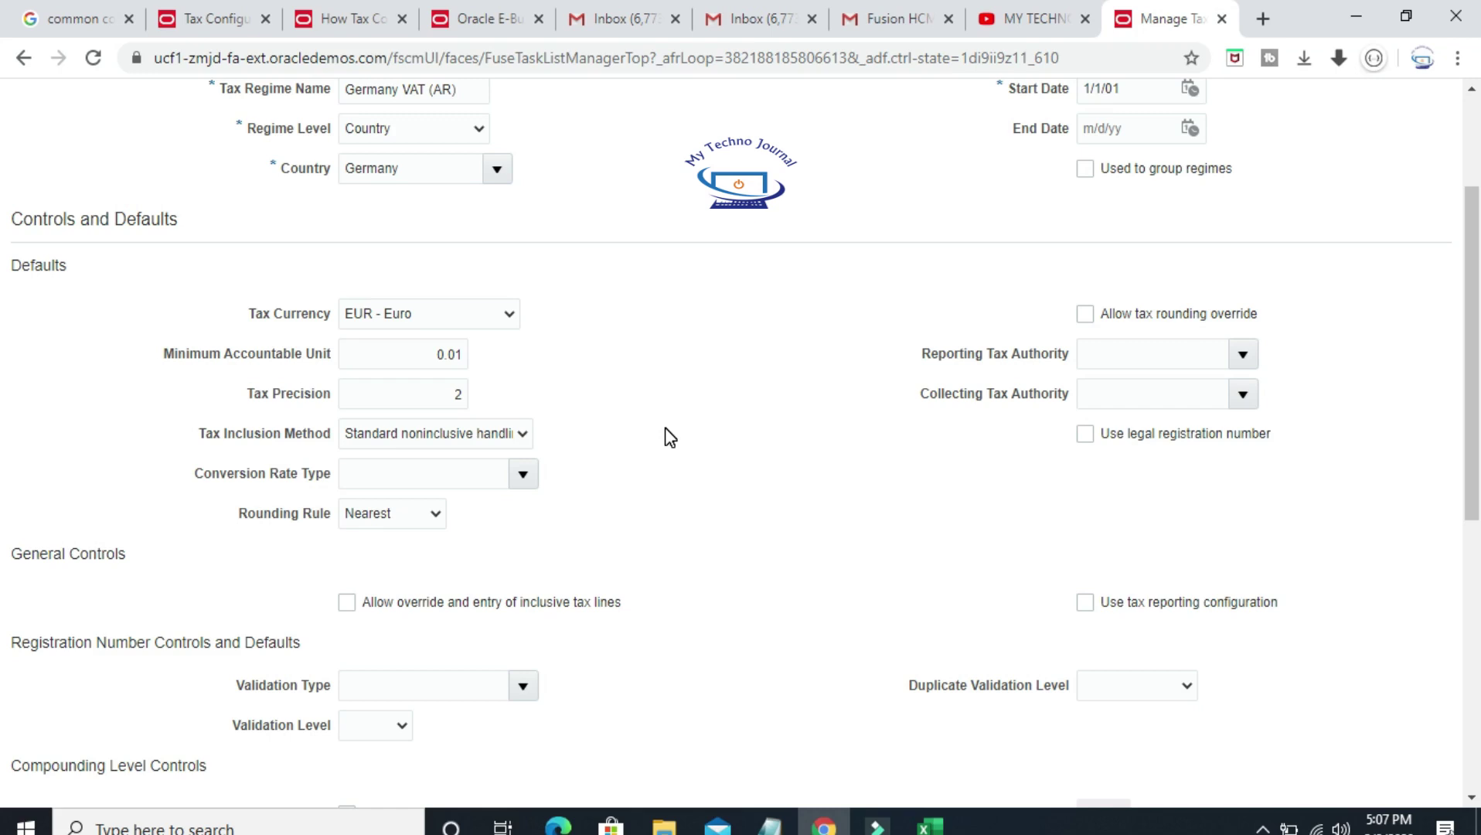
Check the defaults in the Excel workbook and enable Allow tax rounding override for the new tax regime.
scroll(712, 371, down, 3)
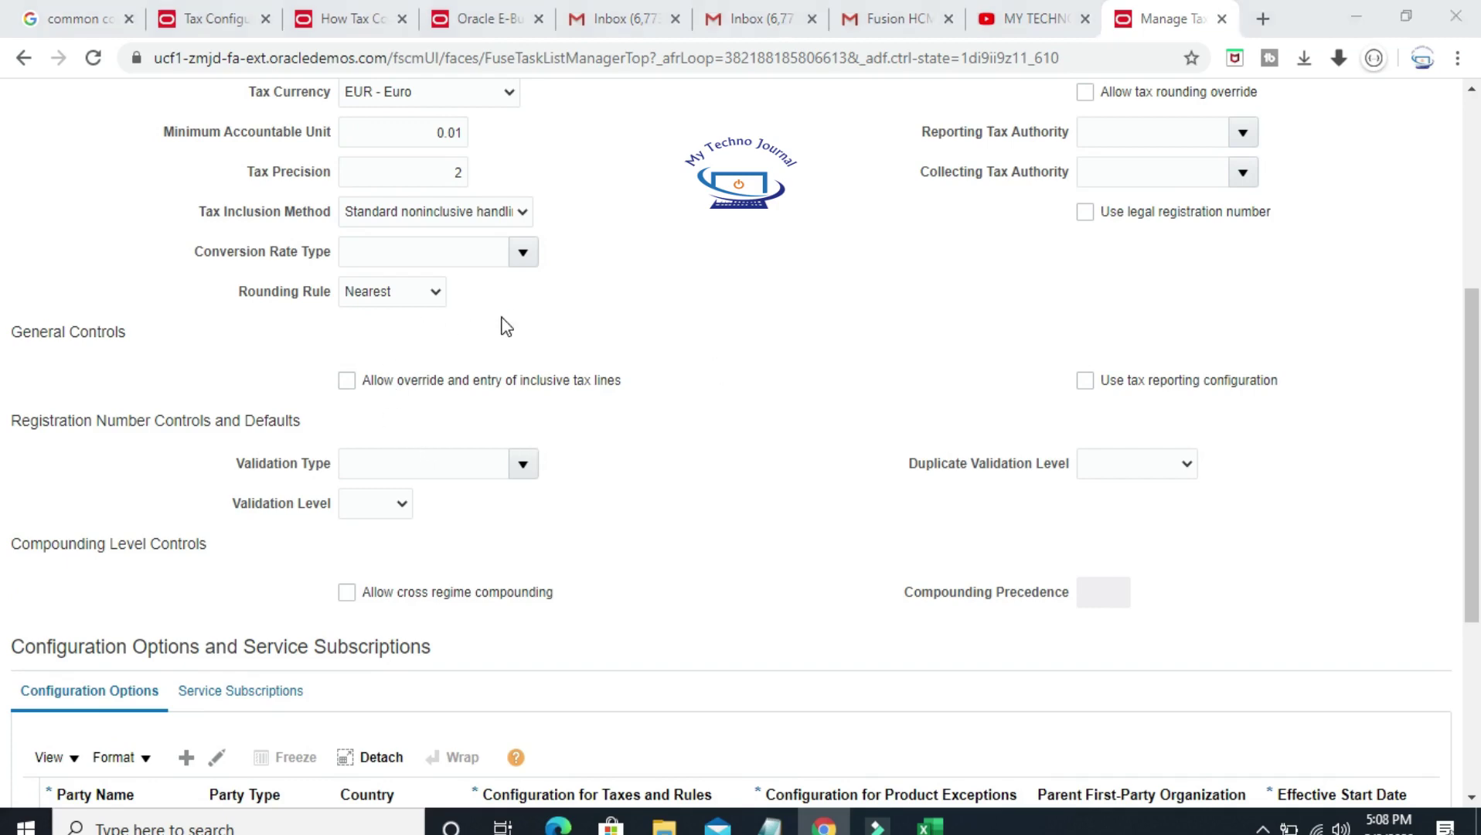
key(alt+Tab)
scroll(533, 479, down, 4)
scroll(533, 478, down, 1)
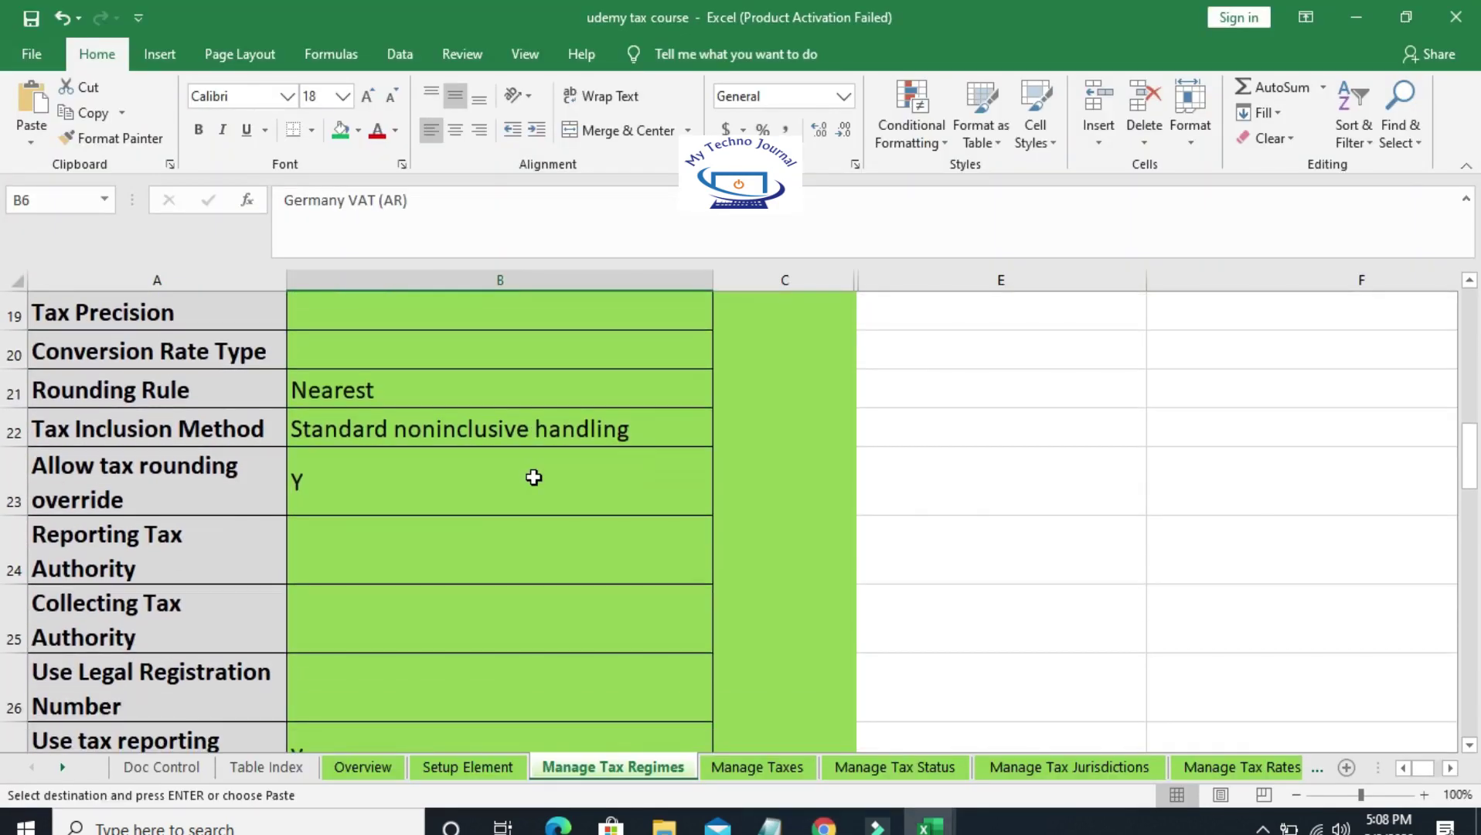
click(966, 437)
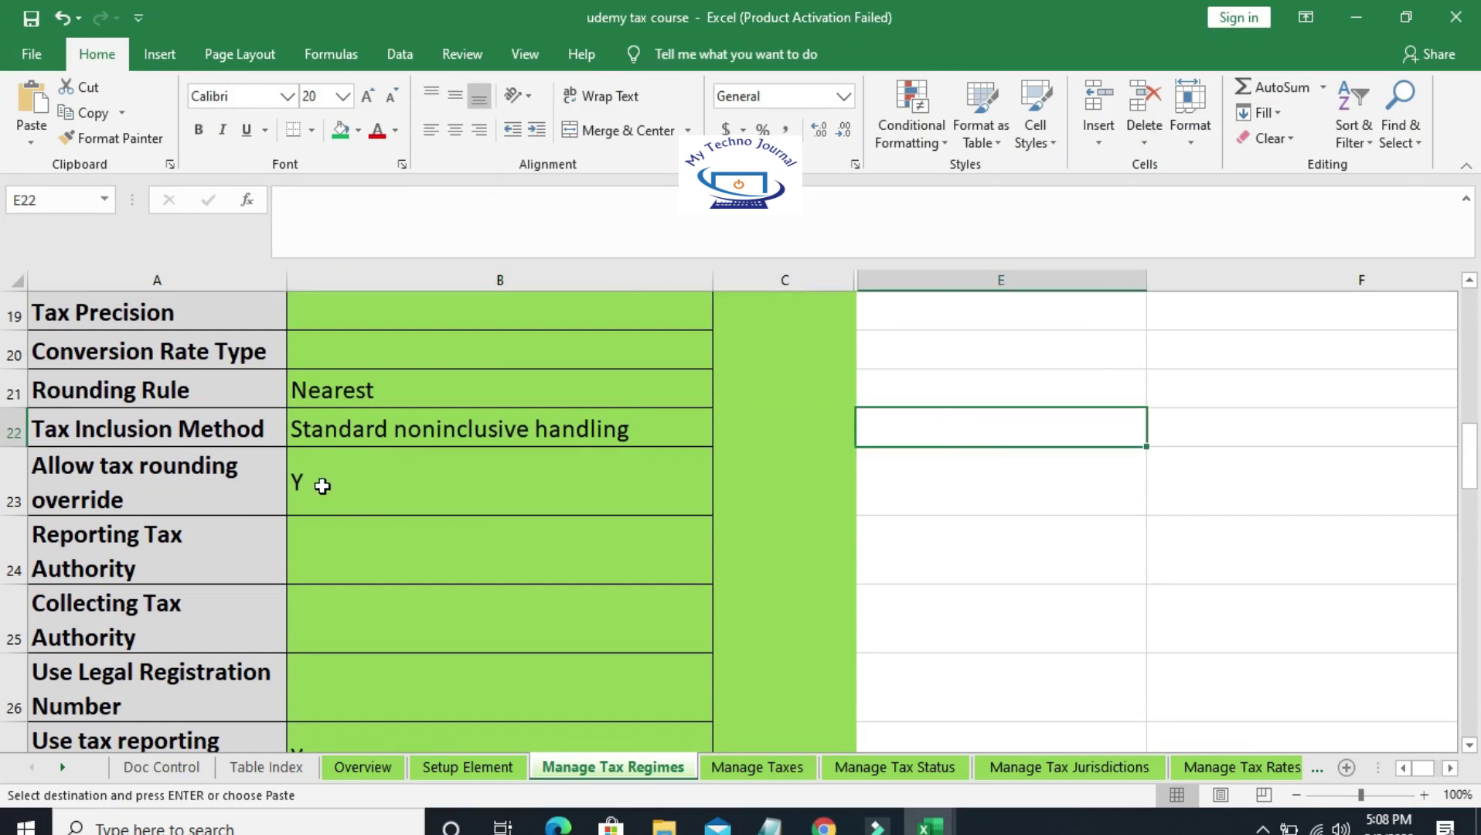
click(429, 469)
key(alt+Tab)
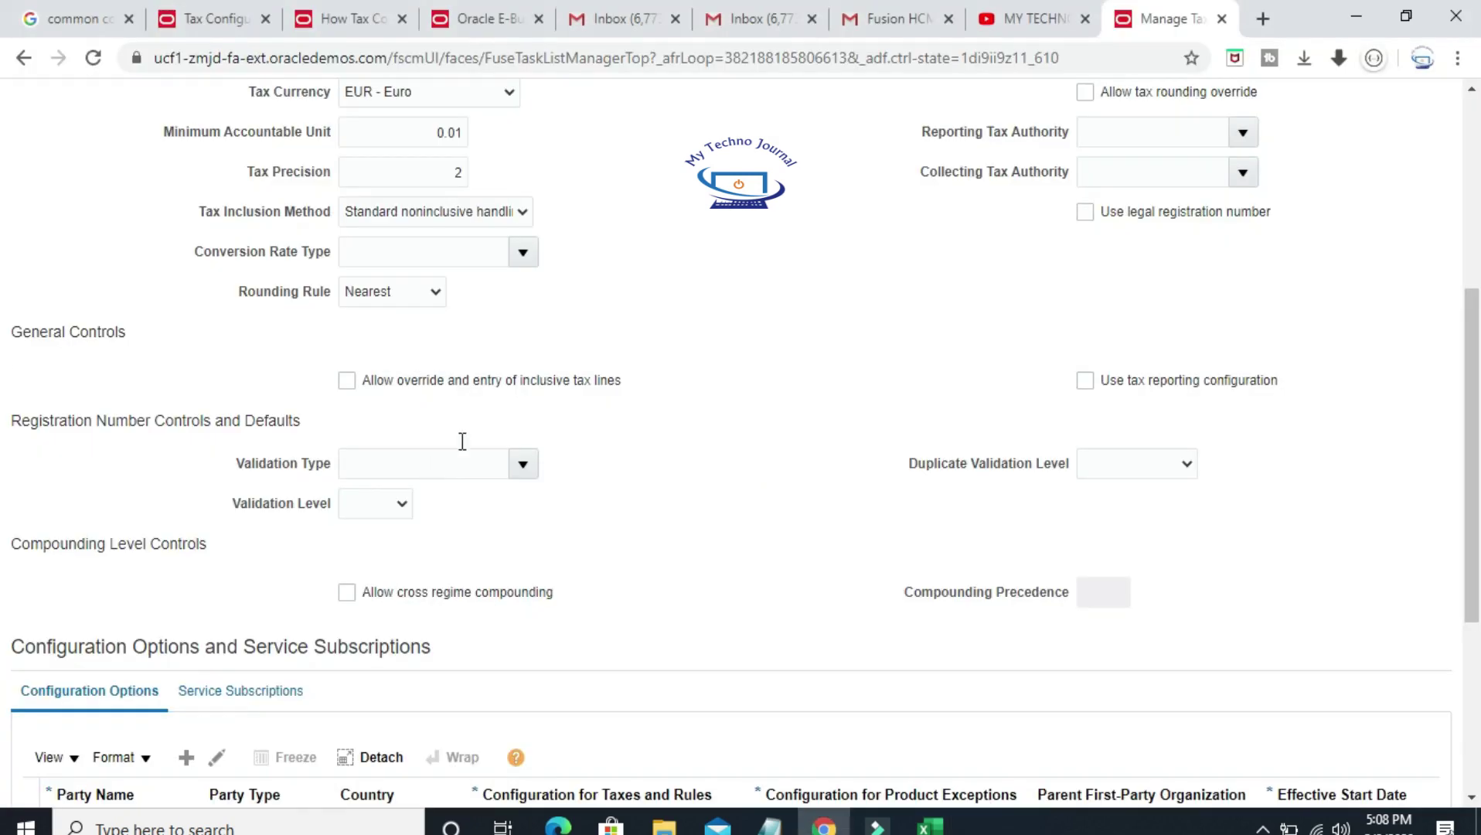
scroll(1244, 344, up, 2)
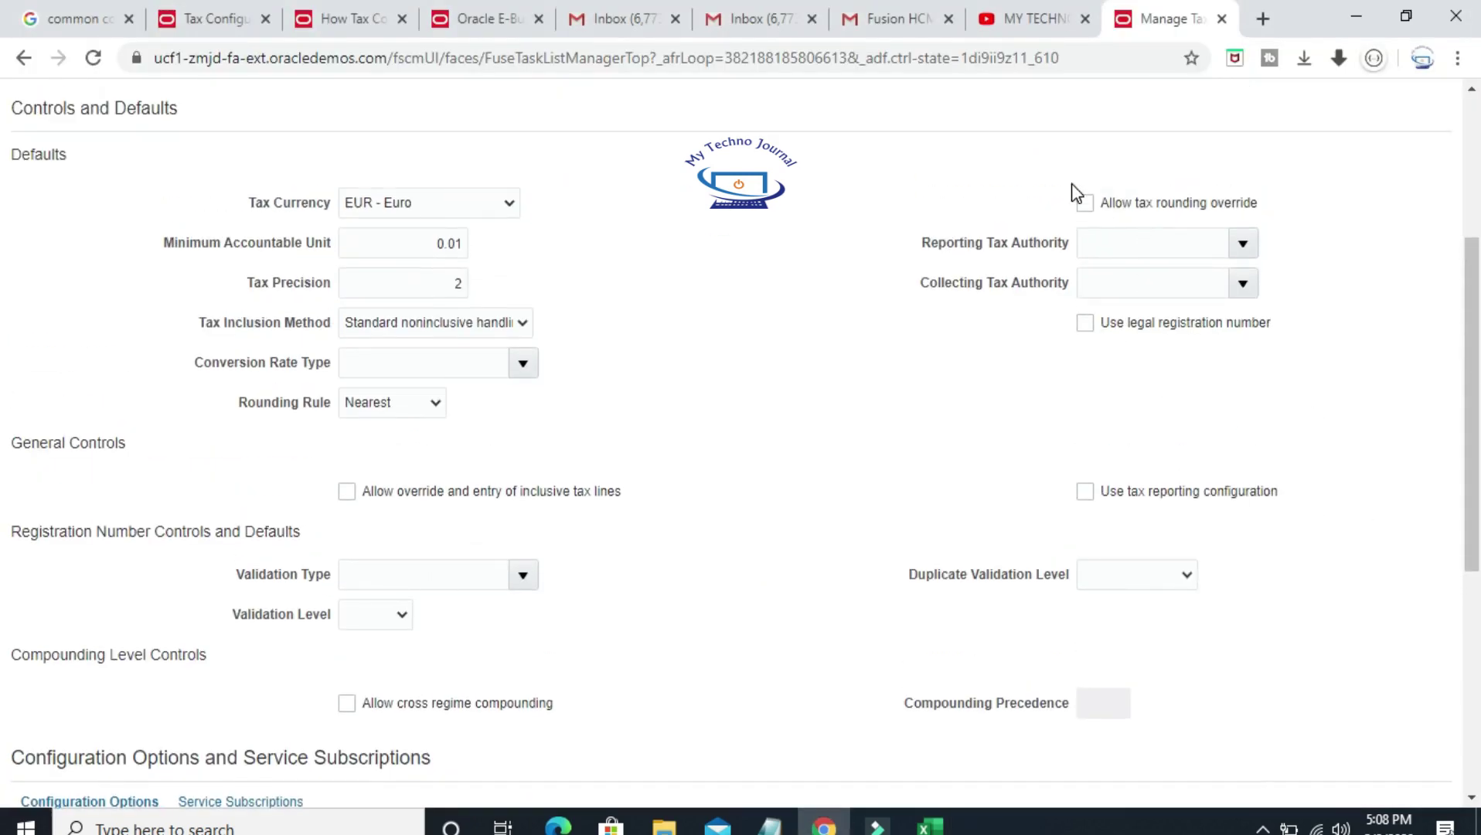
click(1085, 203)
Check the workbook's tax authority, registration number and reporting rows, and enable Use tax reporting configuration for the regime.
scroll(835, 358, down, 3)
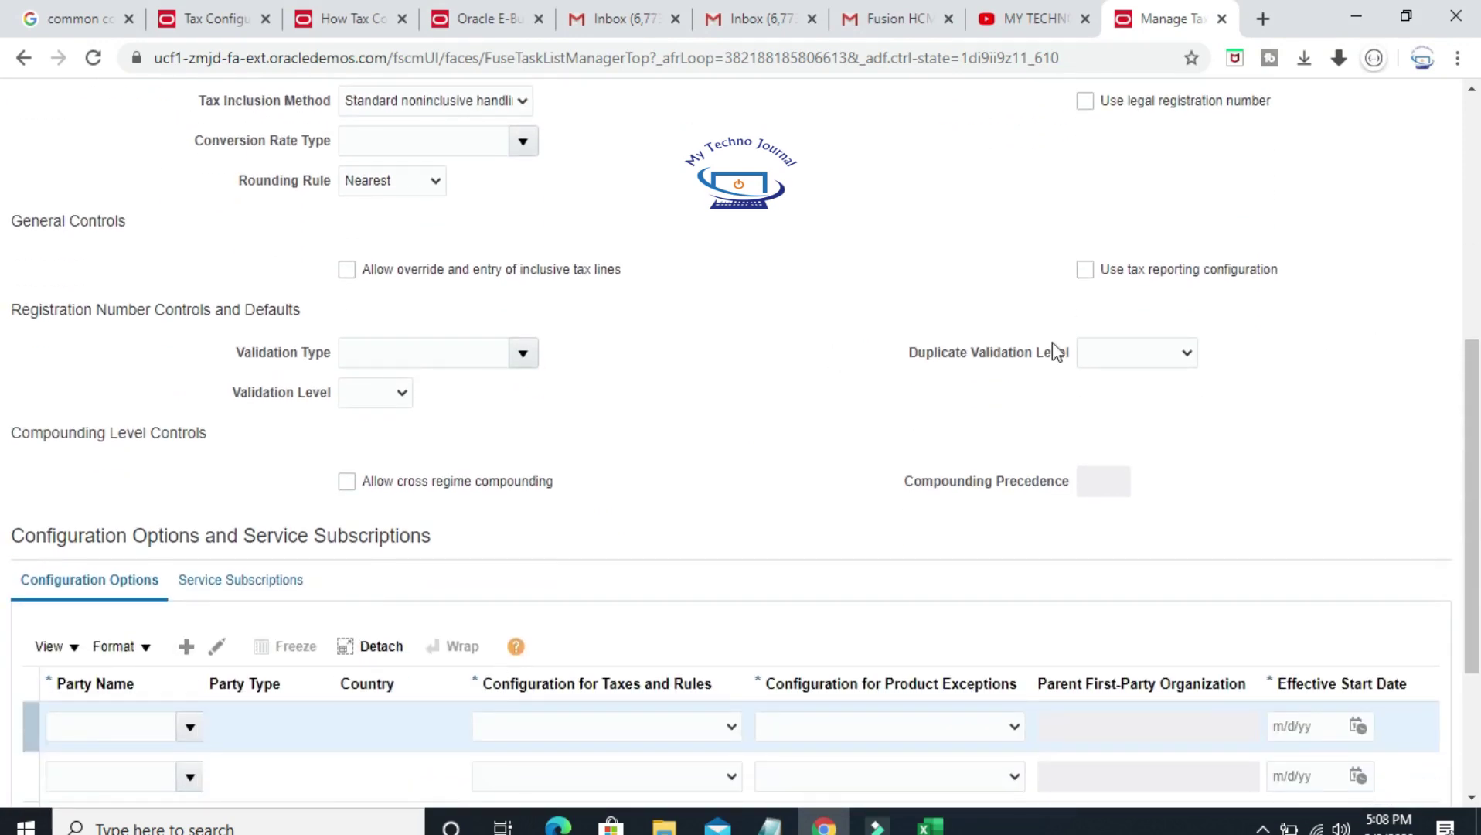
key(alt+Tab)
scroll(694, 373, down, 1)
scroll(694, 374, up, 1)
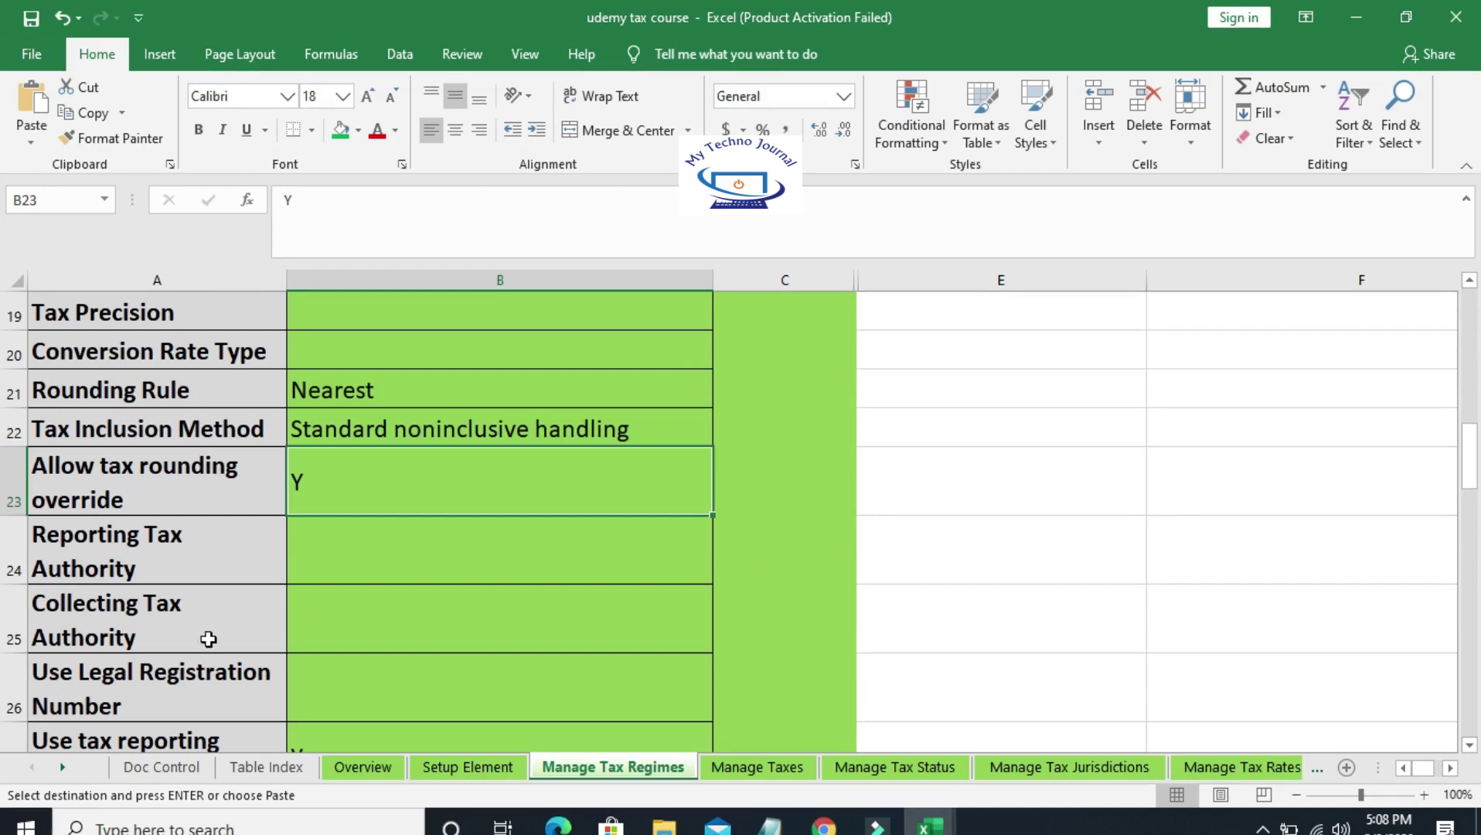
click(486, 562)
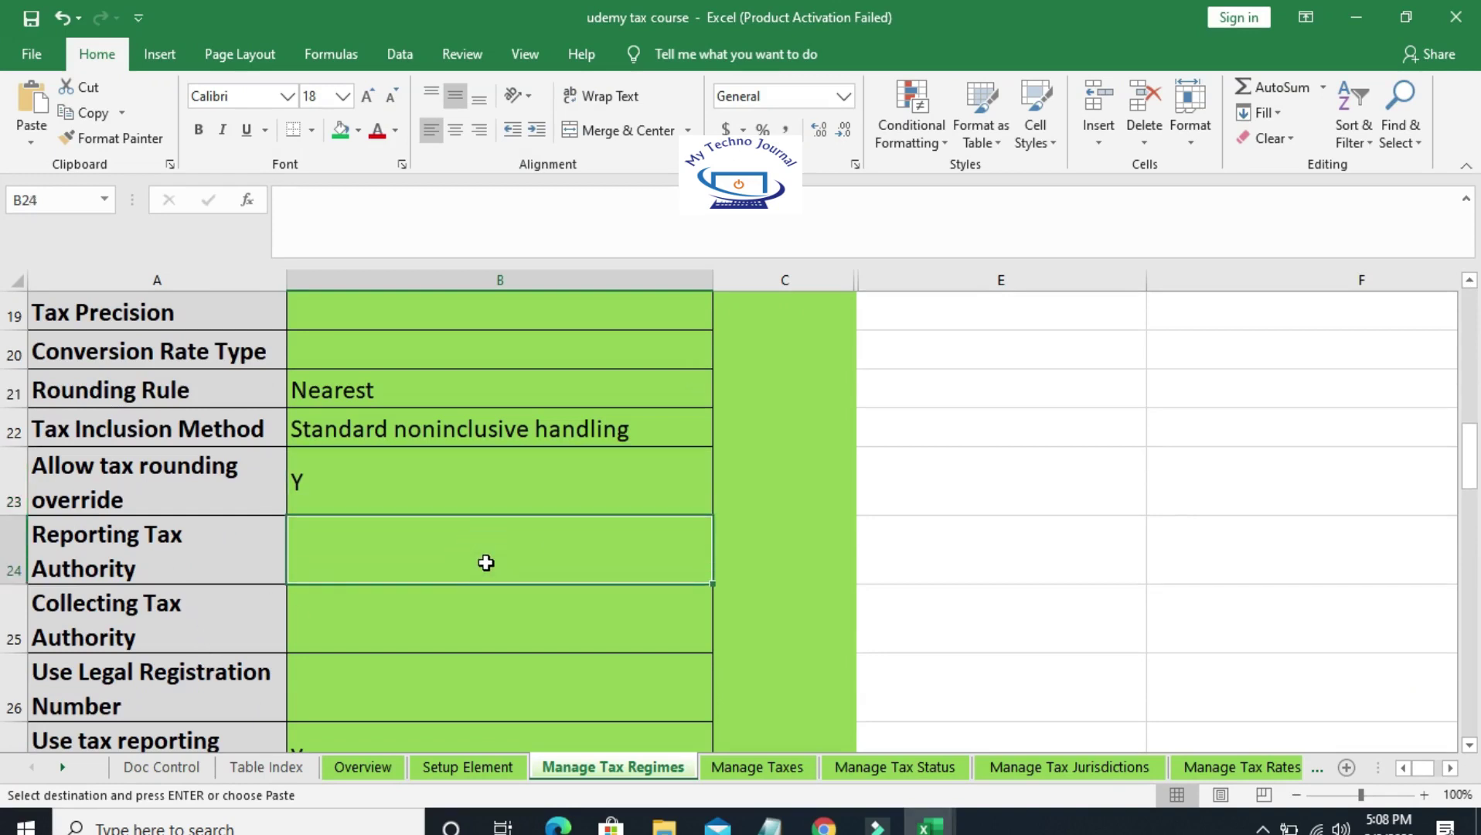
scroll(485, 561, down, 1)
click(398, 510)
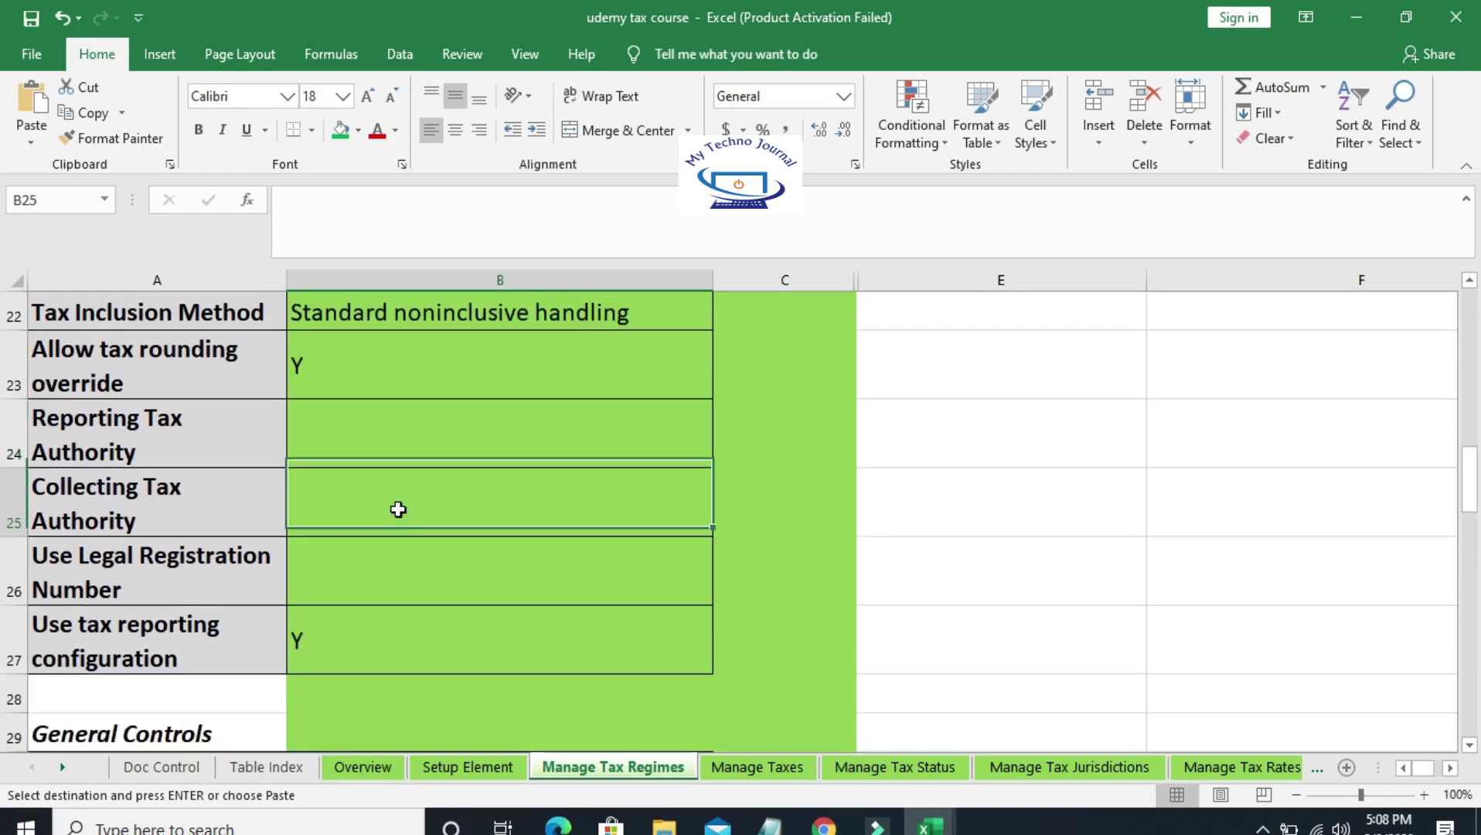
click(410, 581)
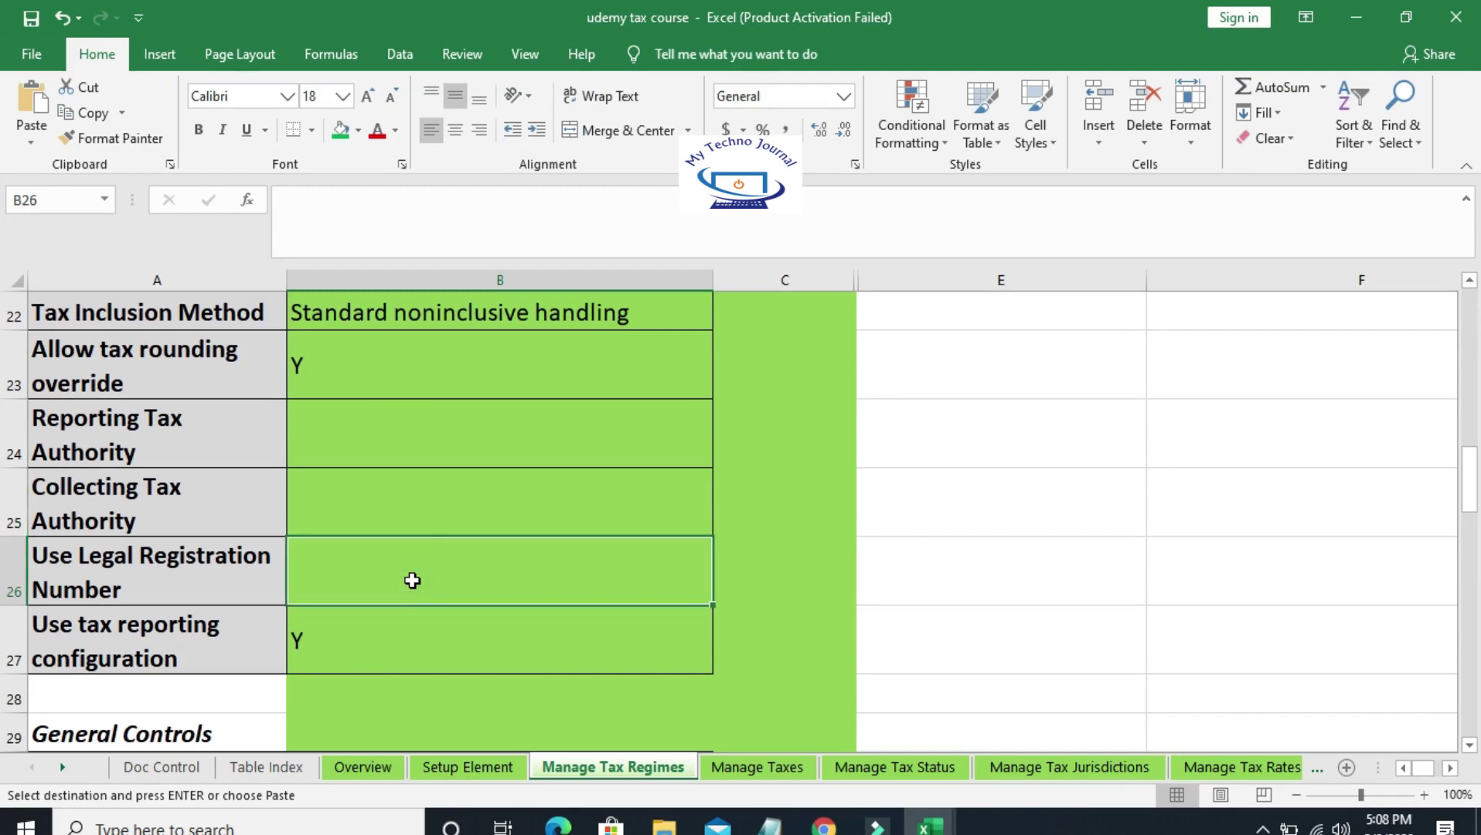
click(391, 623)
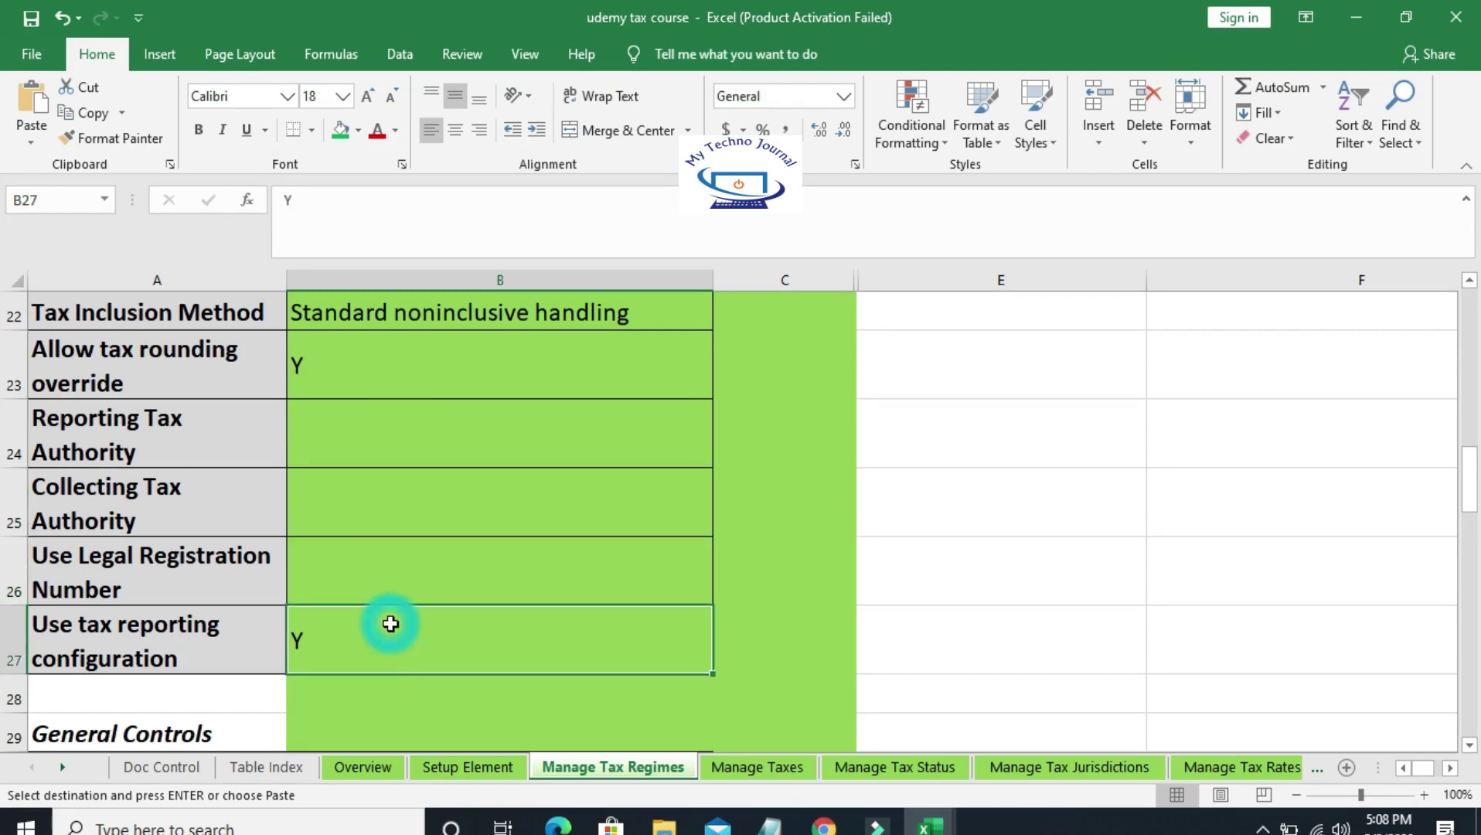
key(alt+Tab)
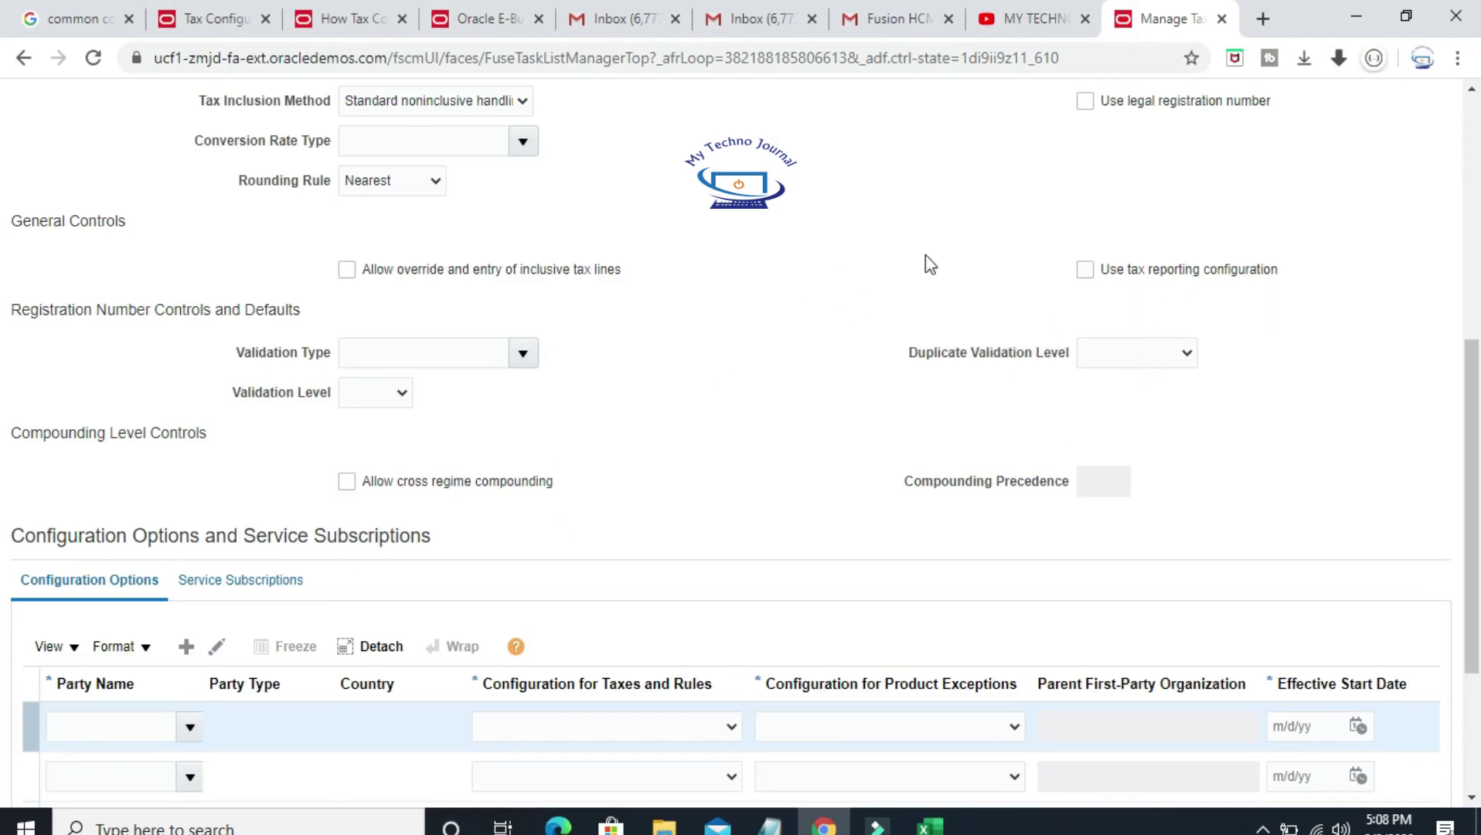
click(1086, 270)
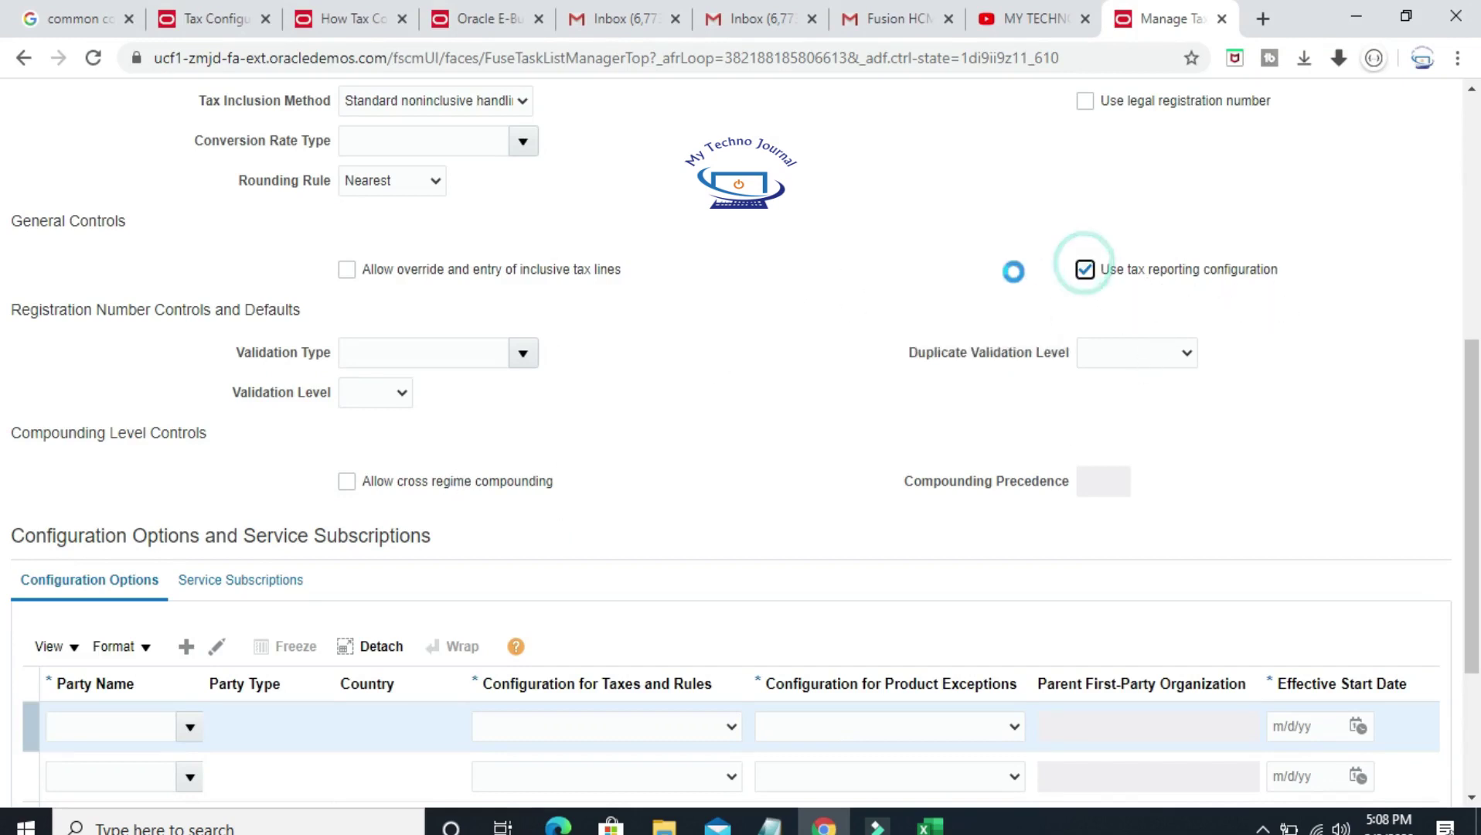
click(871, 259)
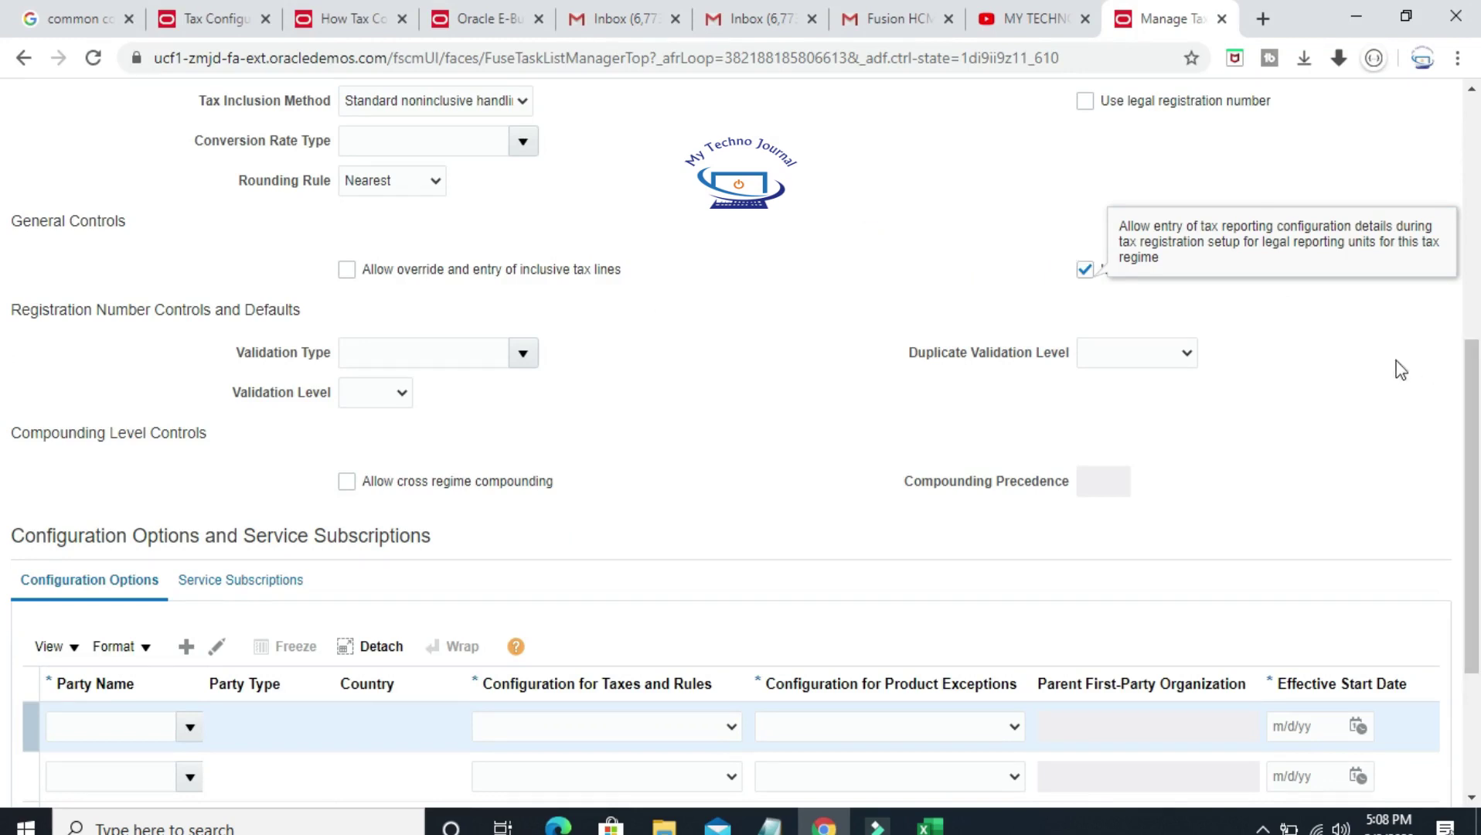
click(1363, 348)
Compare the workbook's general controls and associated taxes options with the controls on the Create Tax Regime page.
drag(1476, 403, 1474, 393)
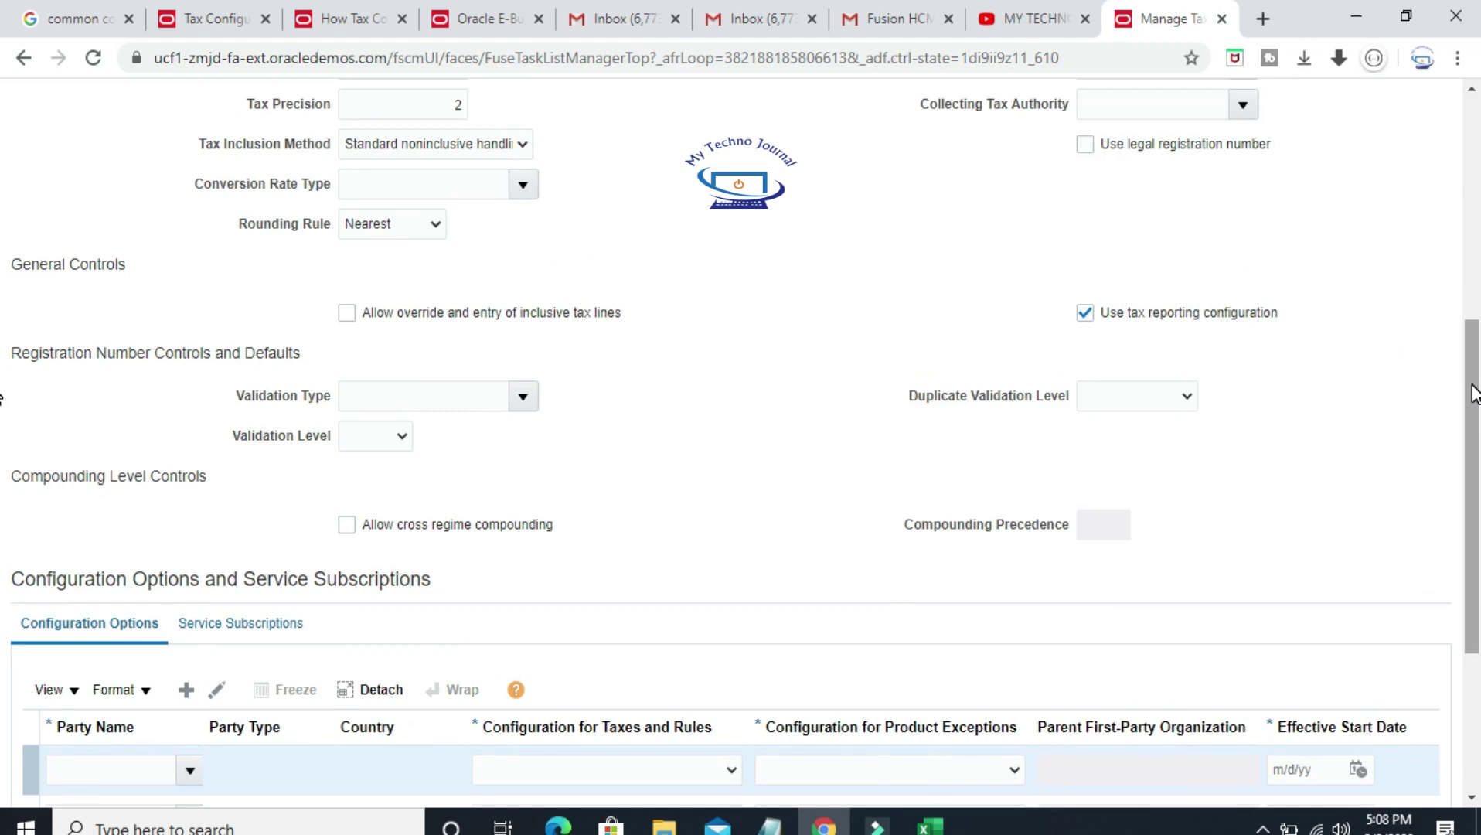
drag(1474, 392, 1477, 498)
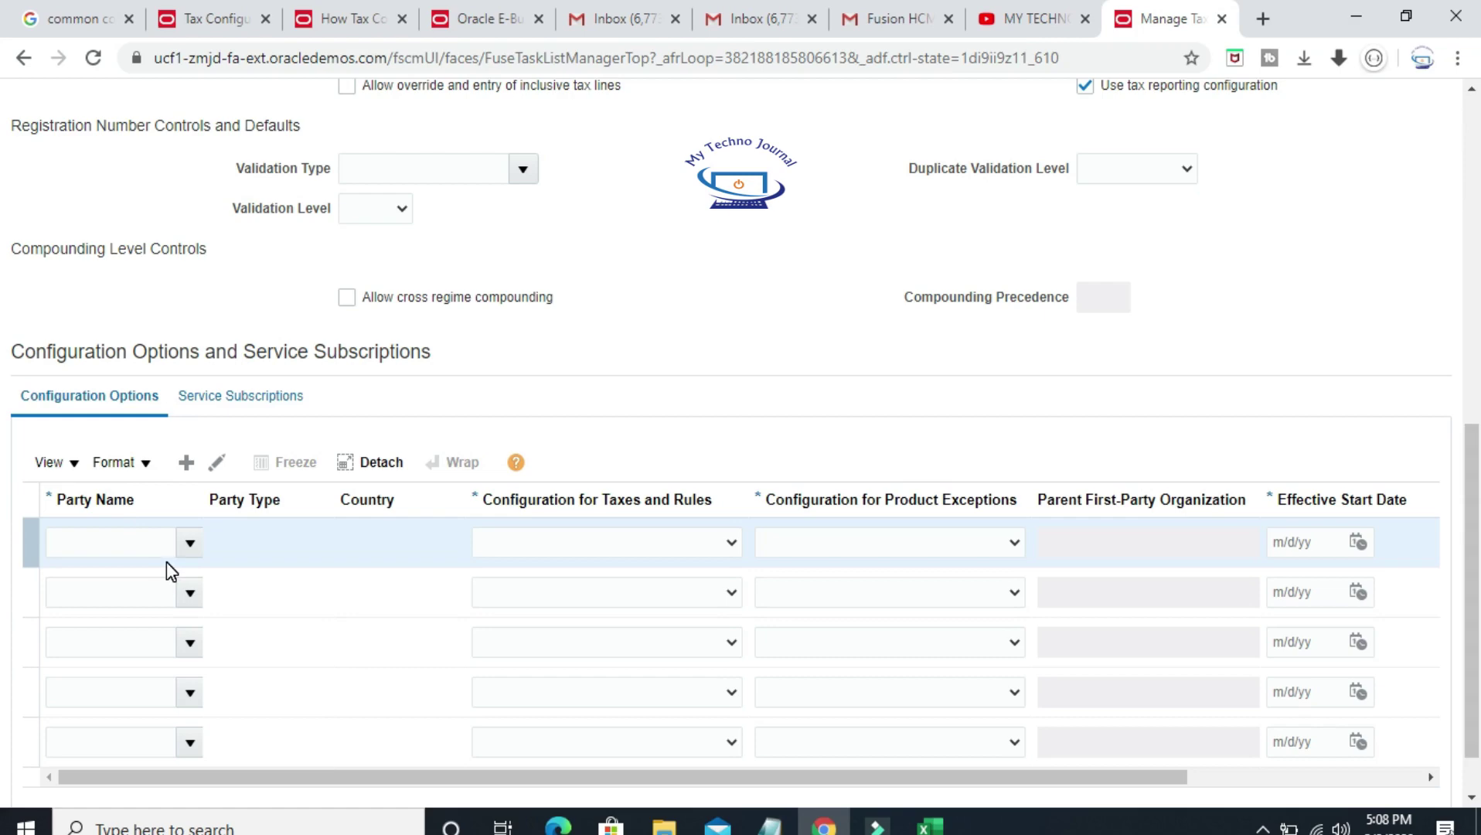
key(alt+Tab)
scroll(333, 504, down, 2)
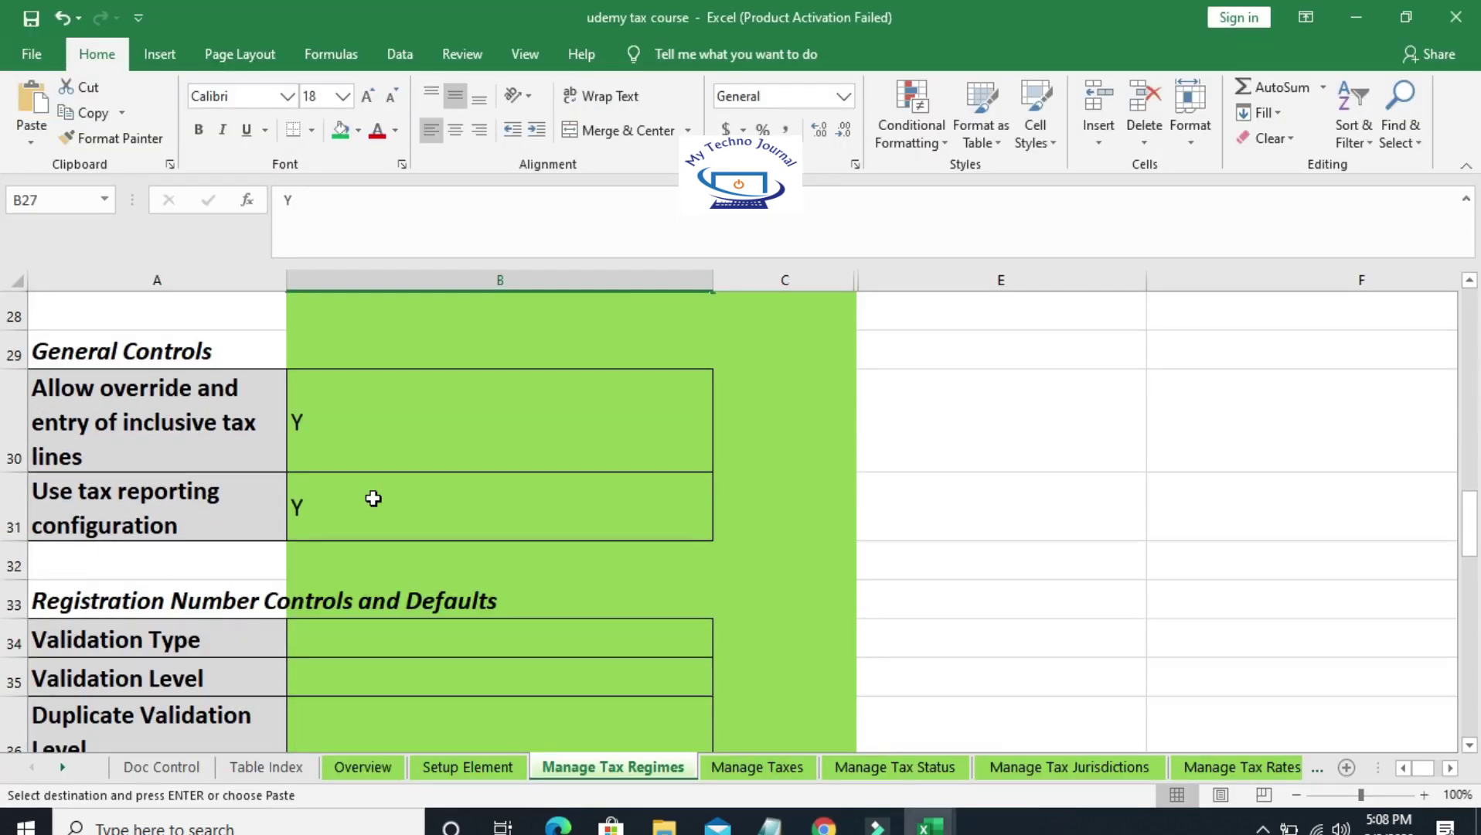
scroll(373, 499, down, 4)
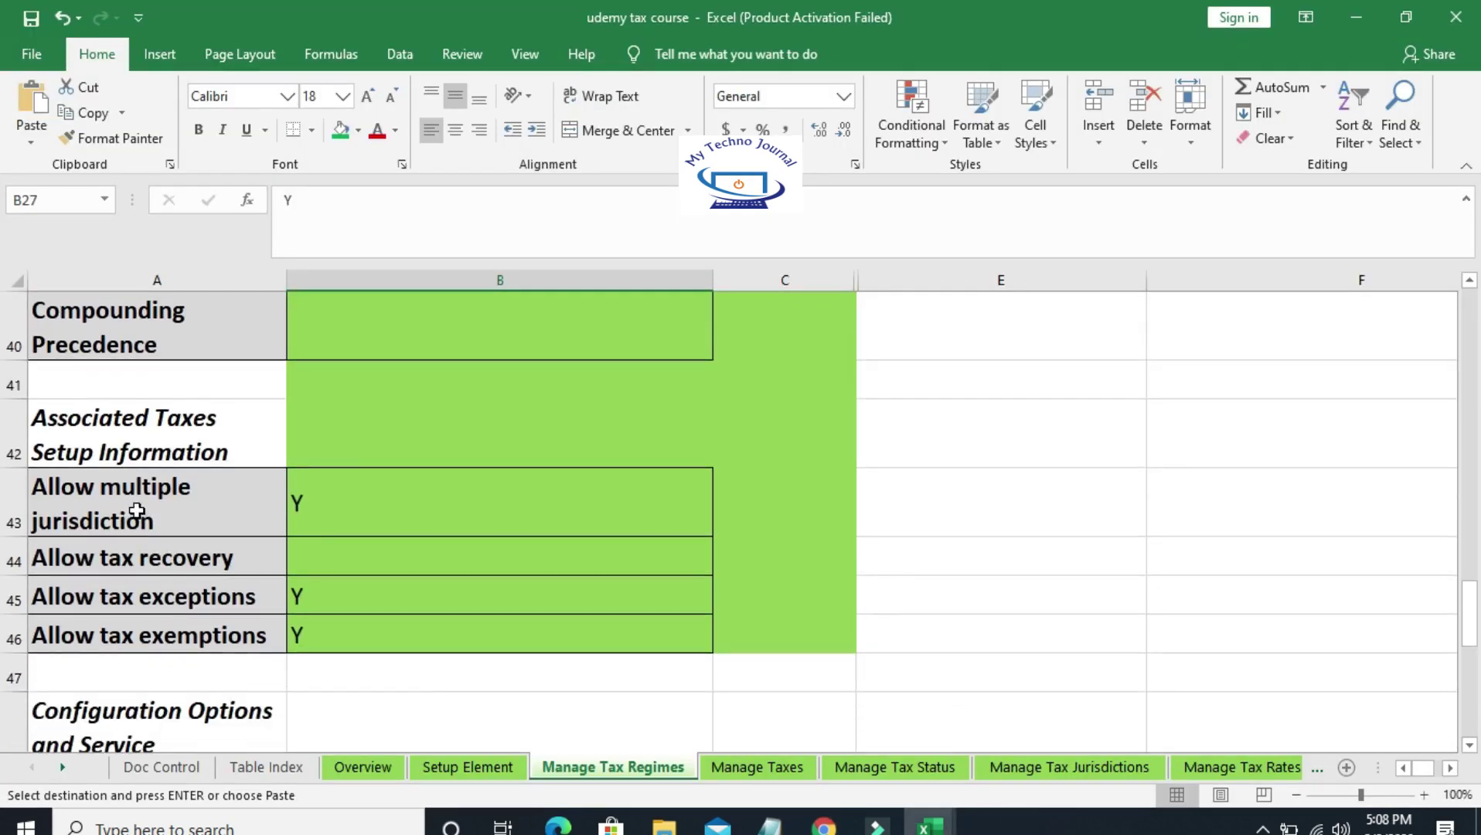
click(354, 516)
key(alt+Tab)
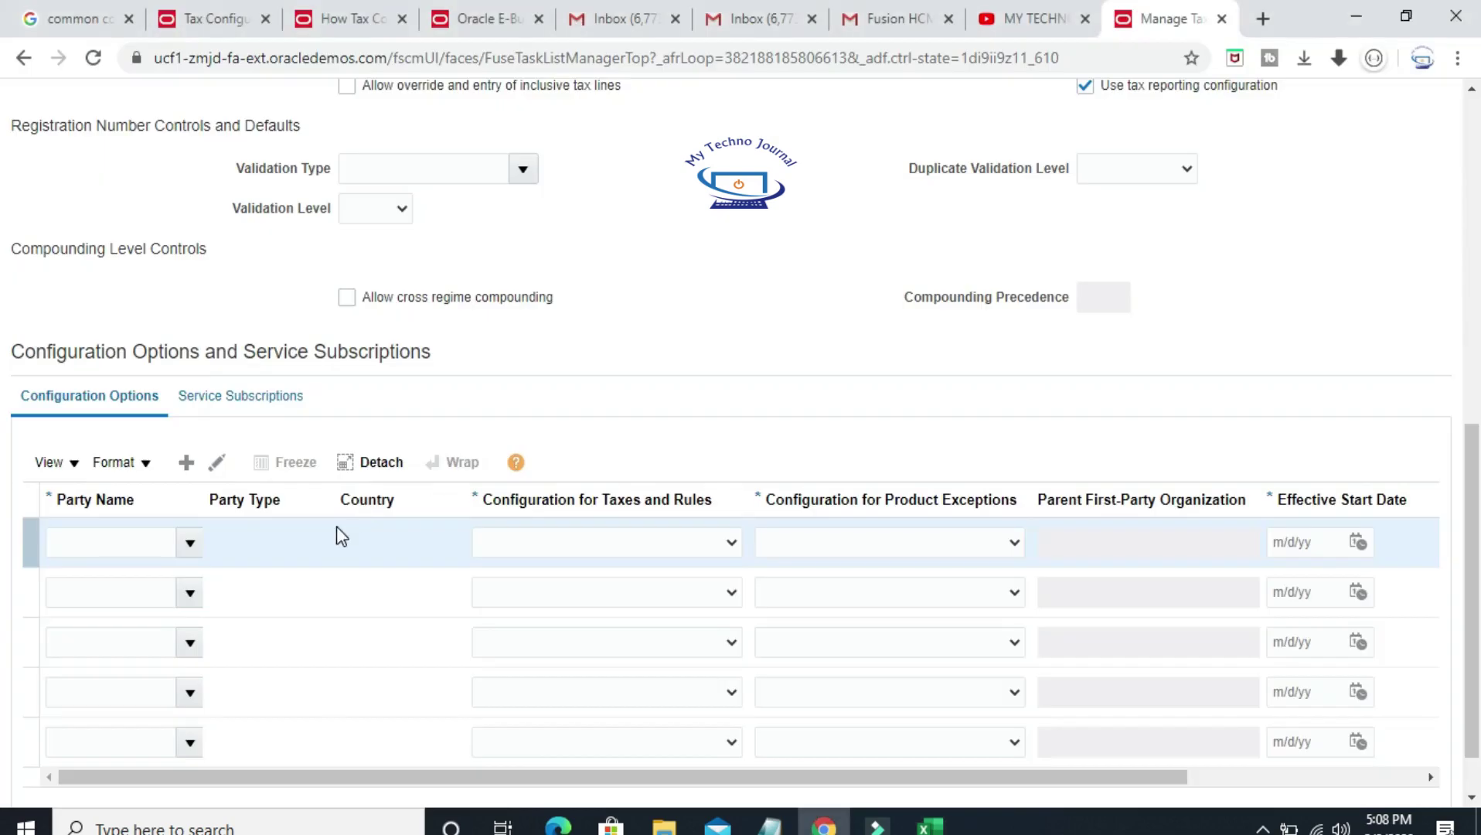
scroll(834, 357, up, 1)
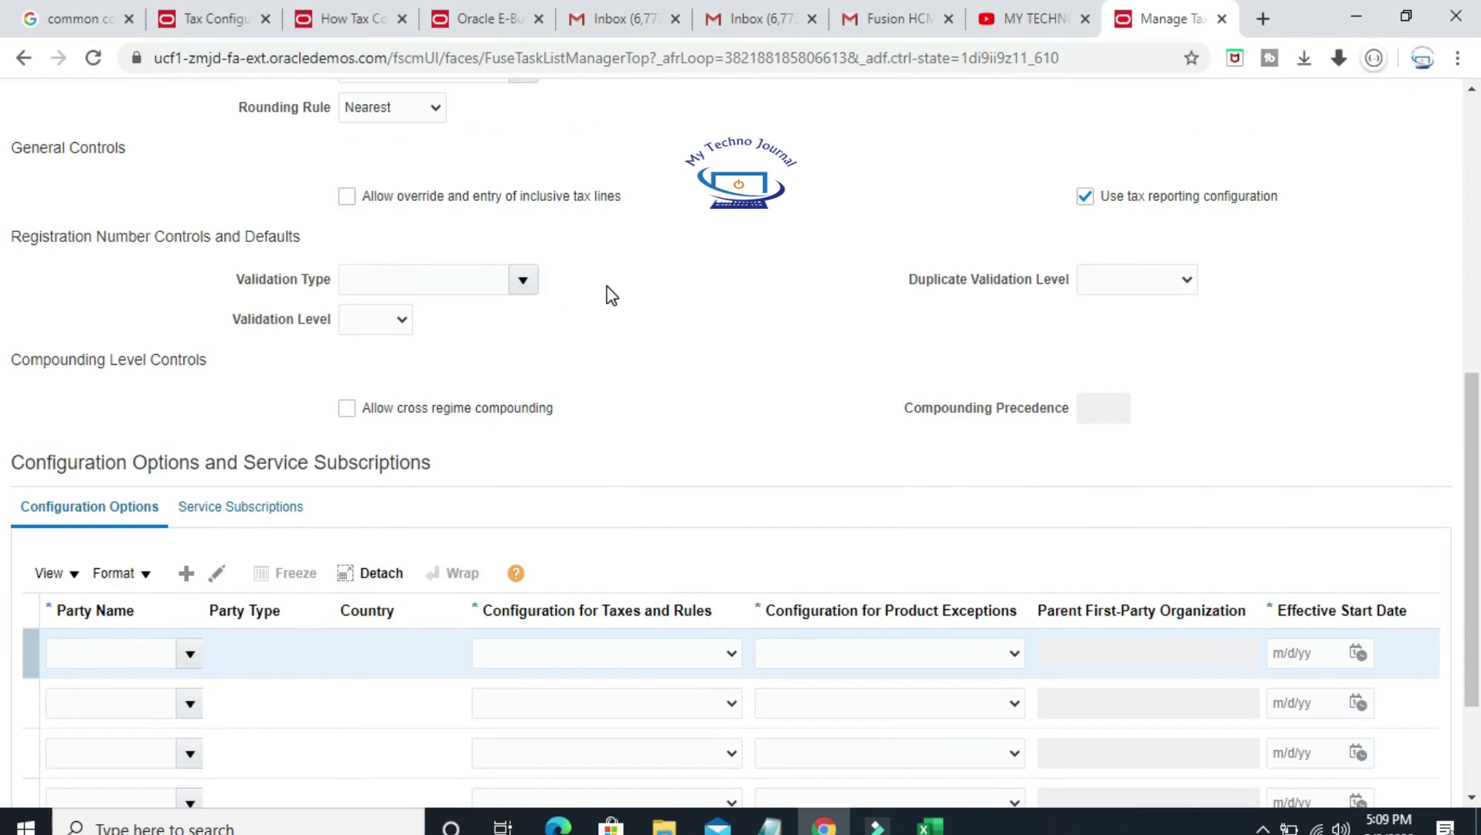
scroll(626, 294, up, 1)
scroll(628, 298, up, 1)
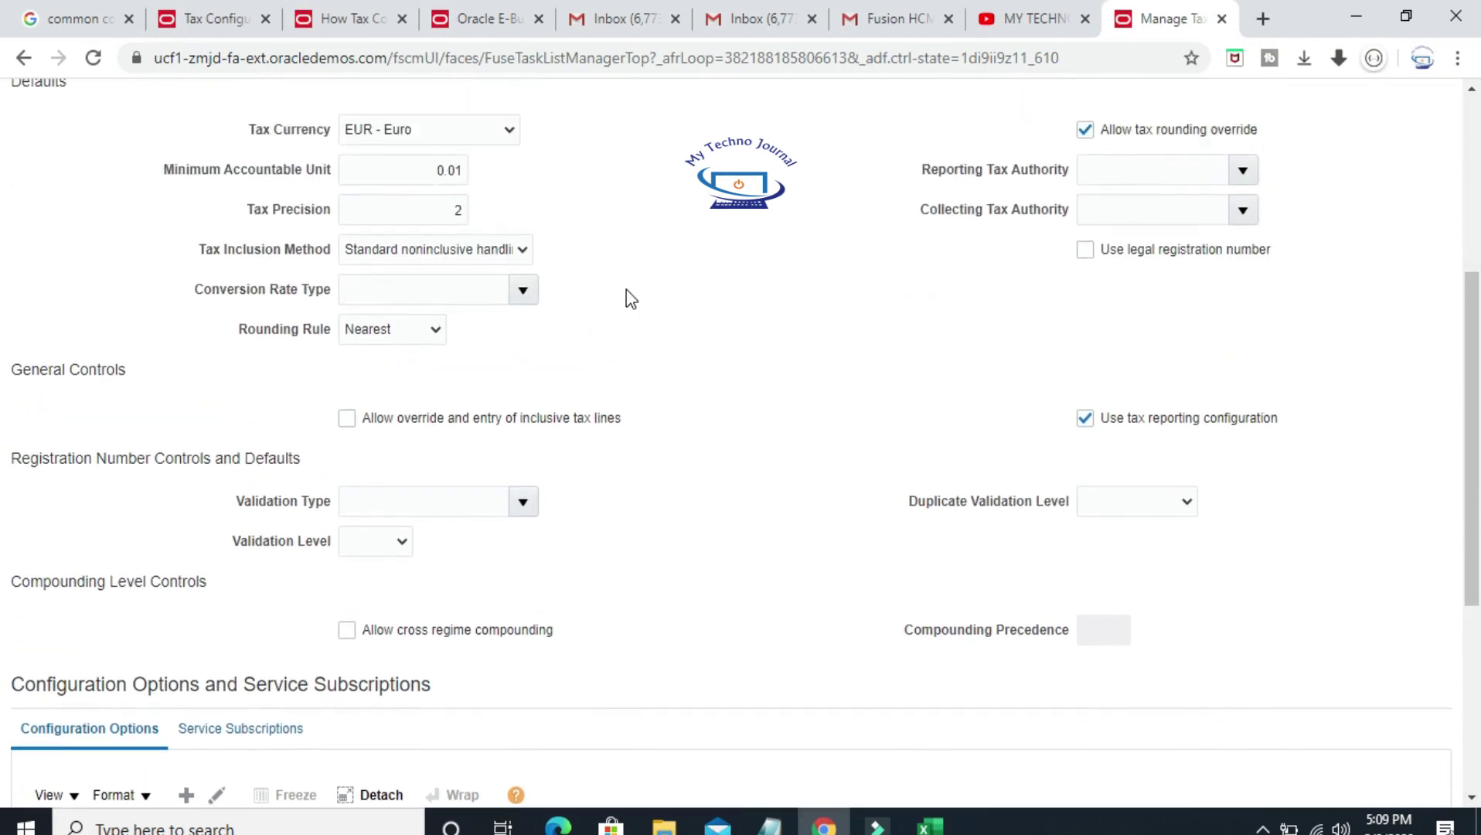
scroll(627, 294, down, 2)
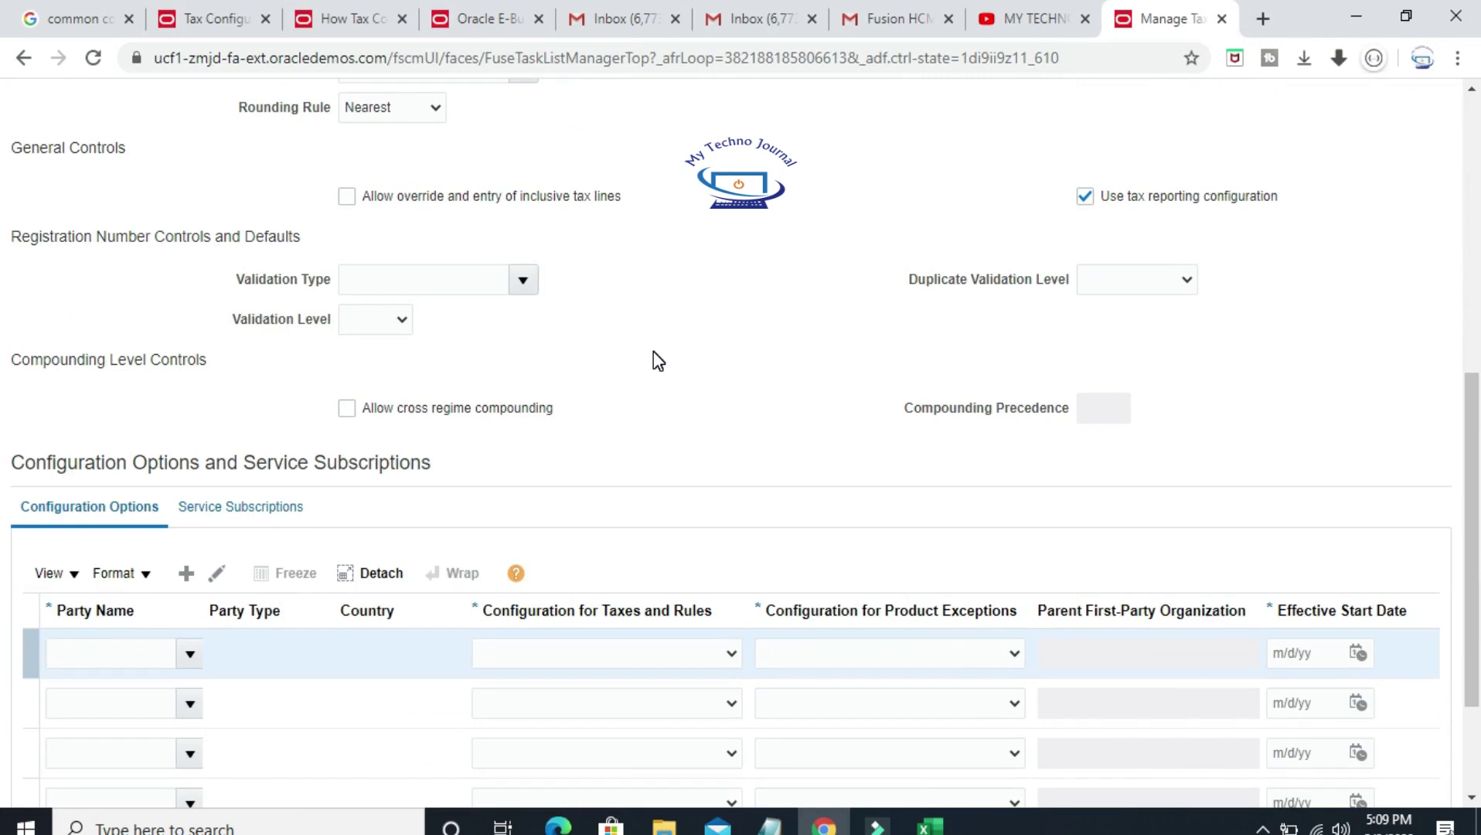
scroll(658, 361, down, 1)
Review the workbook's Associated Taxes Setup Information rows on multiple jurisdiction, tax recovery, exceptions and exemptions.
key(alt+Tab)
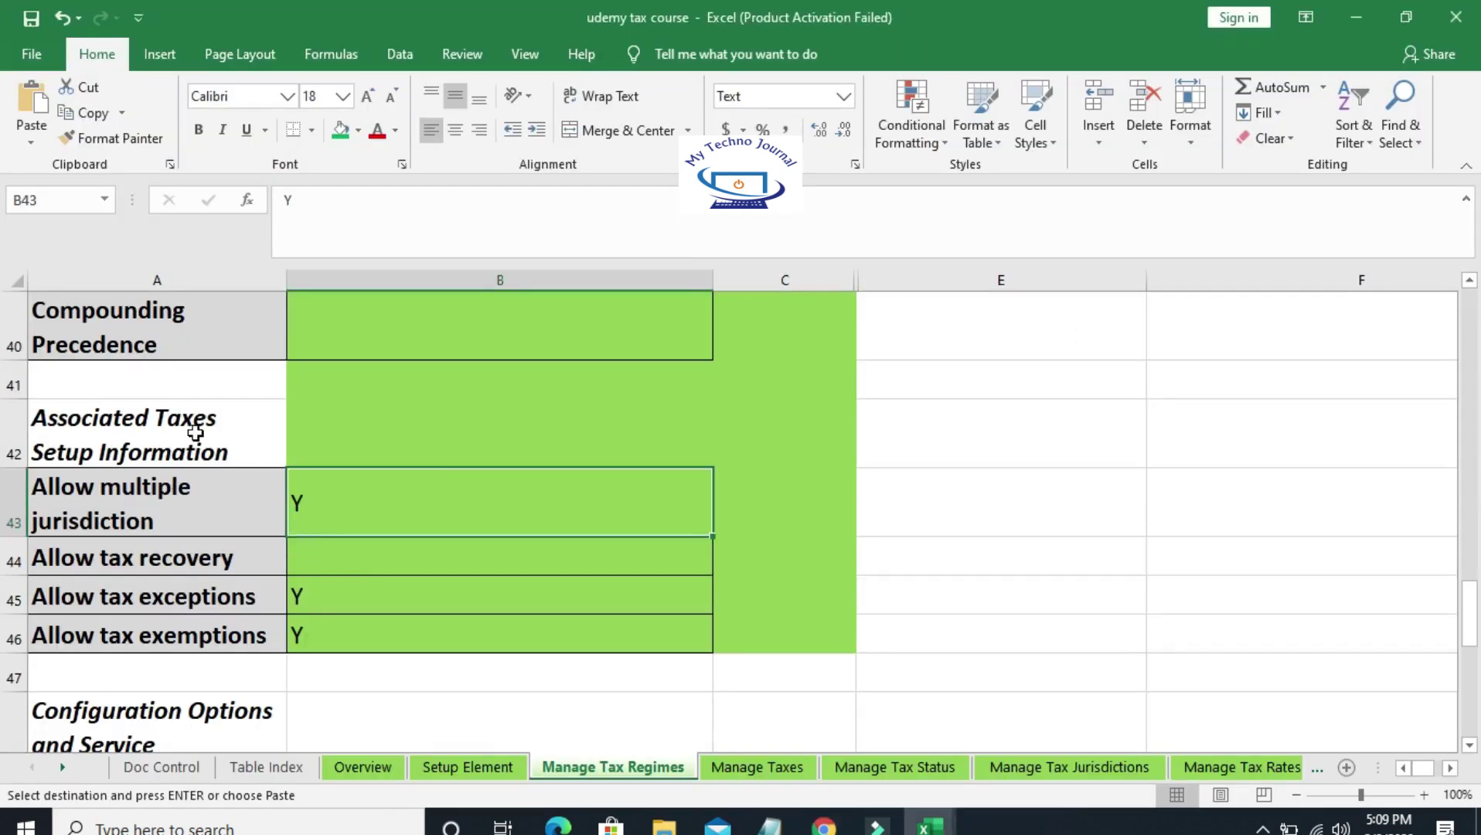
drag(195, 431, 814, 648)
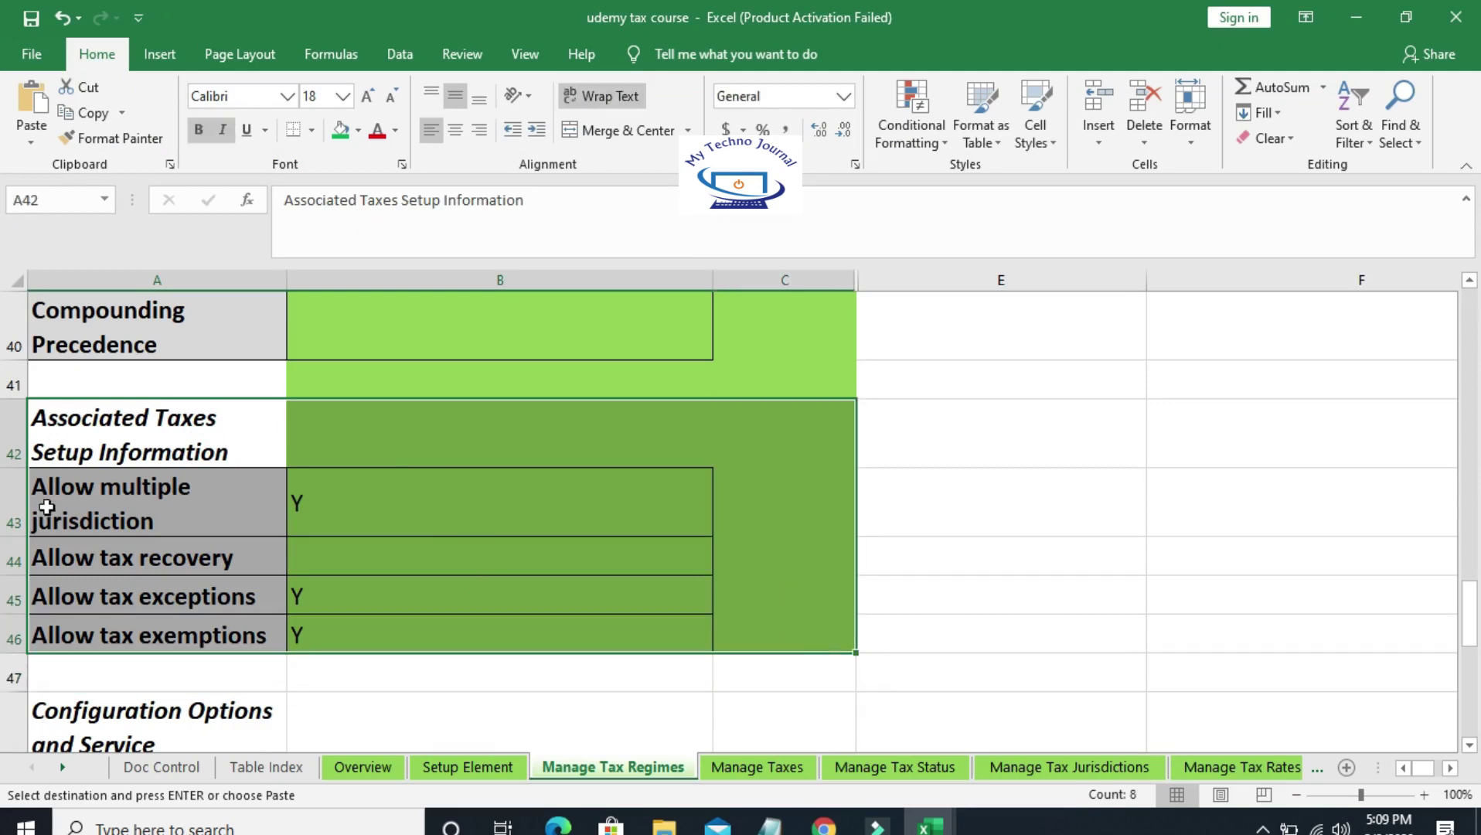
drag(258, 438, 839, 638)
key(ctrl+v)
click(992, 596)
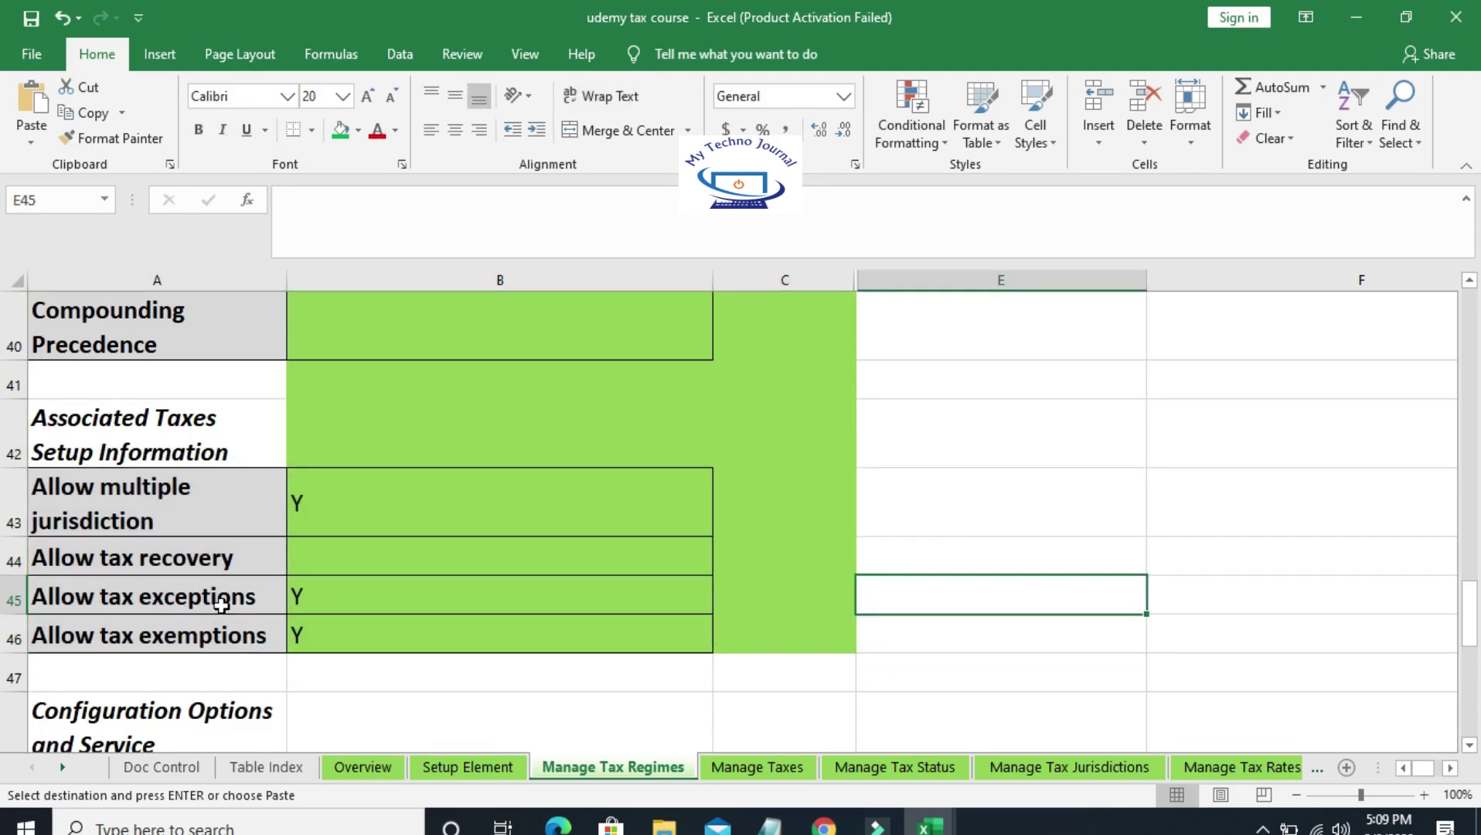
drag(212, 501, 781, 672)
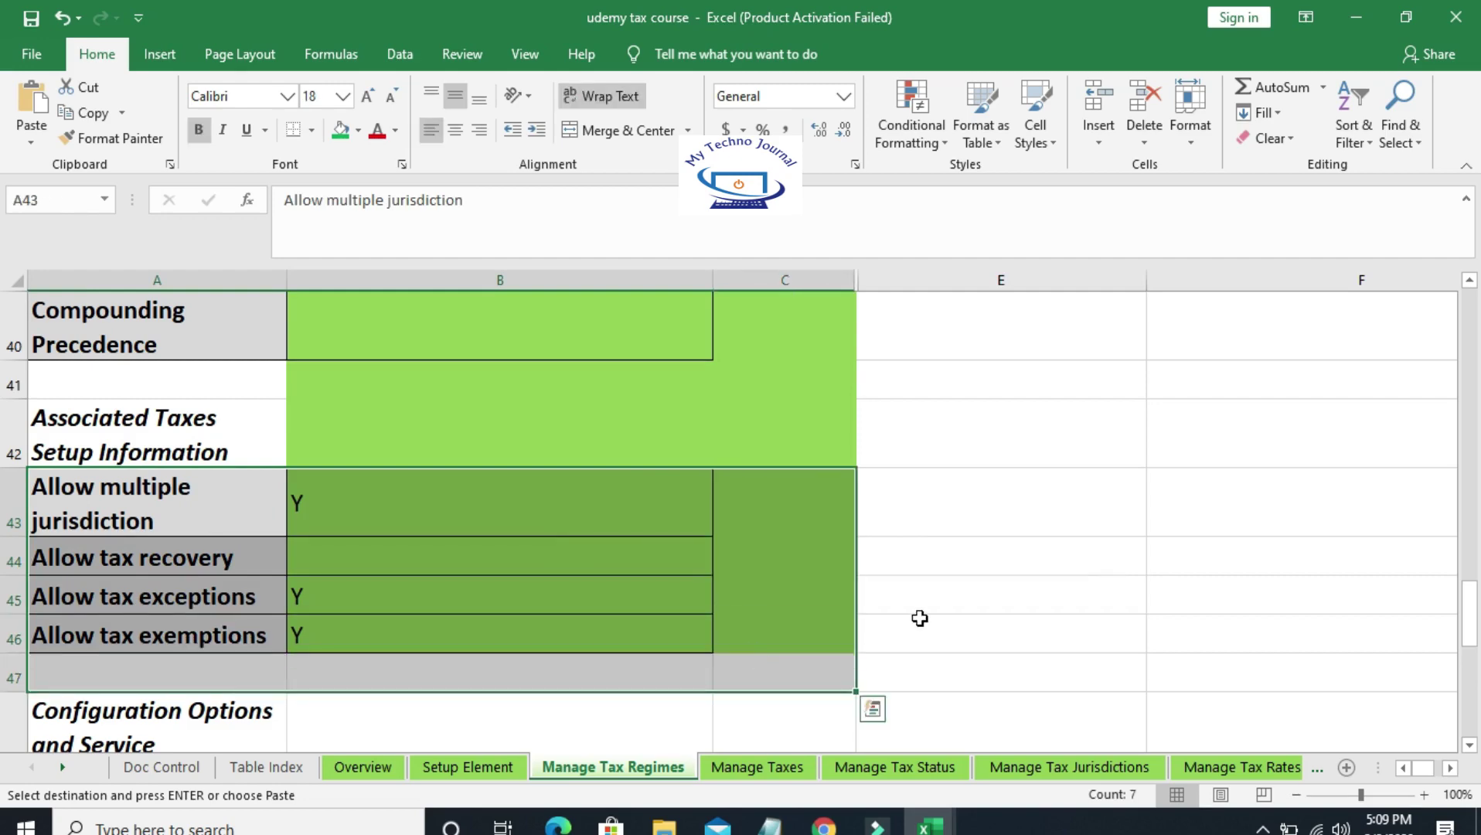
key(alt+Tab)
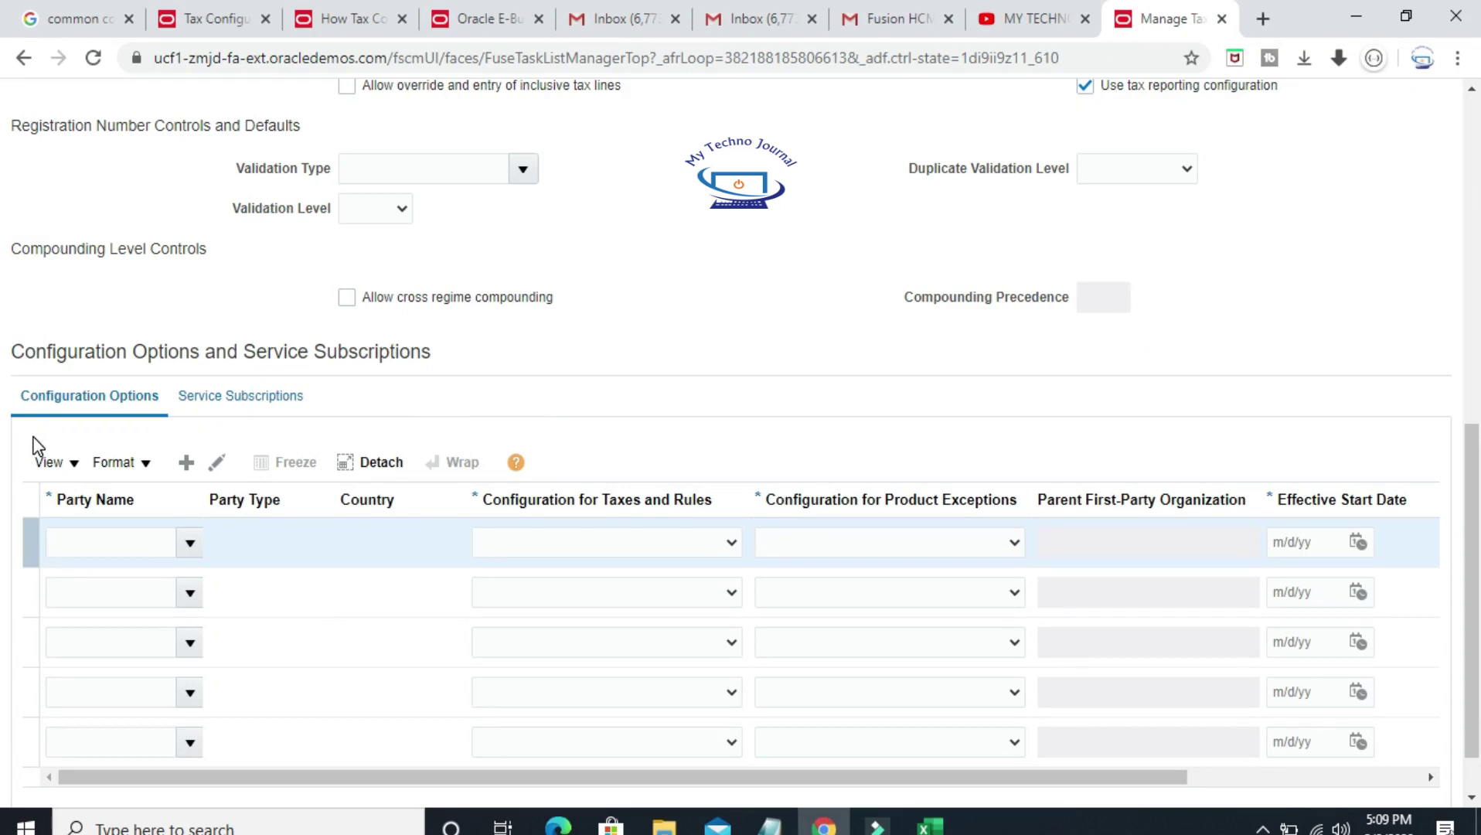
Set the party name in the first configuration options row to Germany Business Unit, the business unit owning tax content.
click(192, 544)
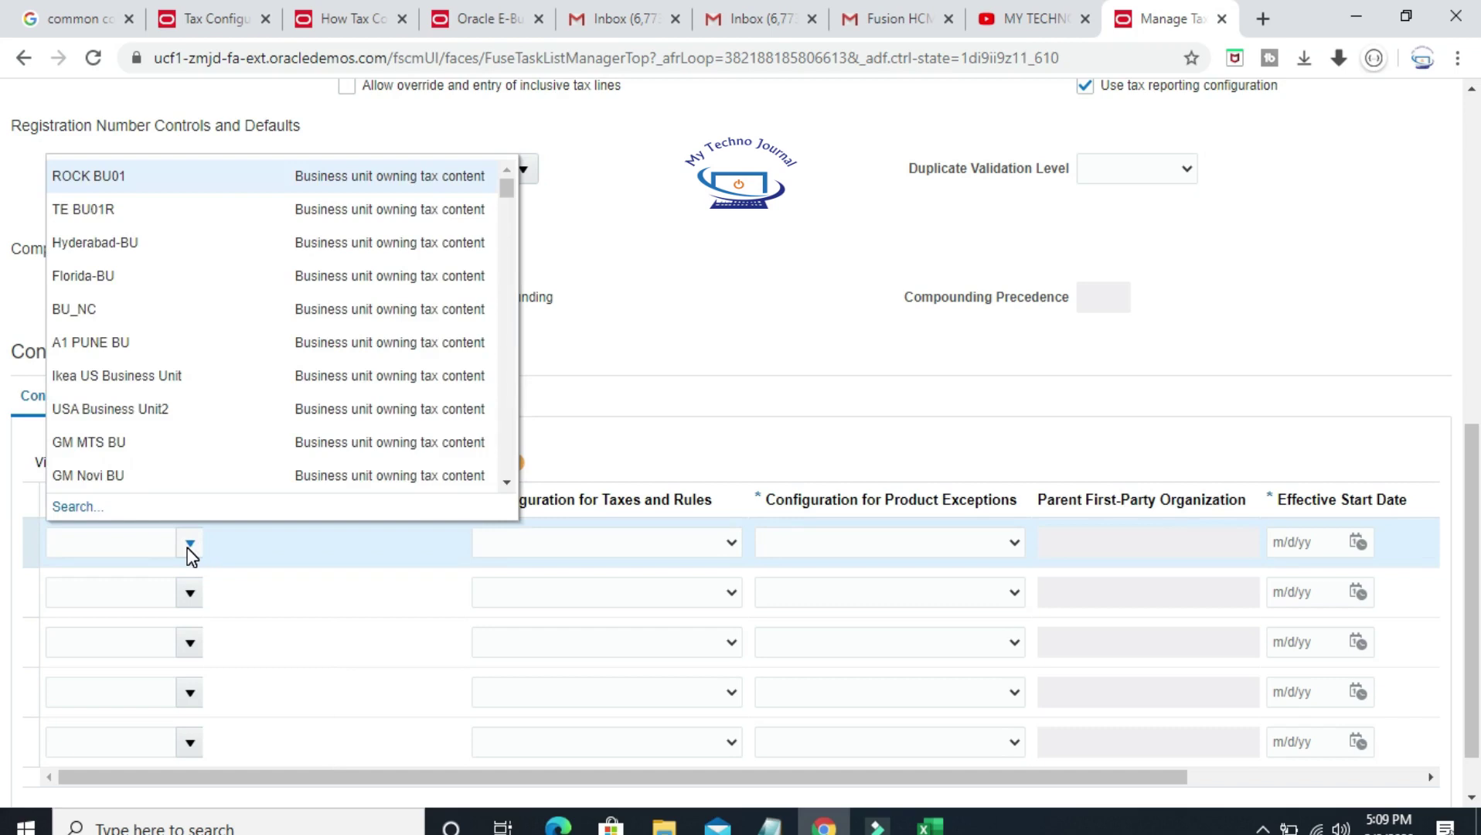
click(142, 544)
click(143, 543)
text(ger)
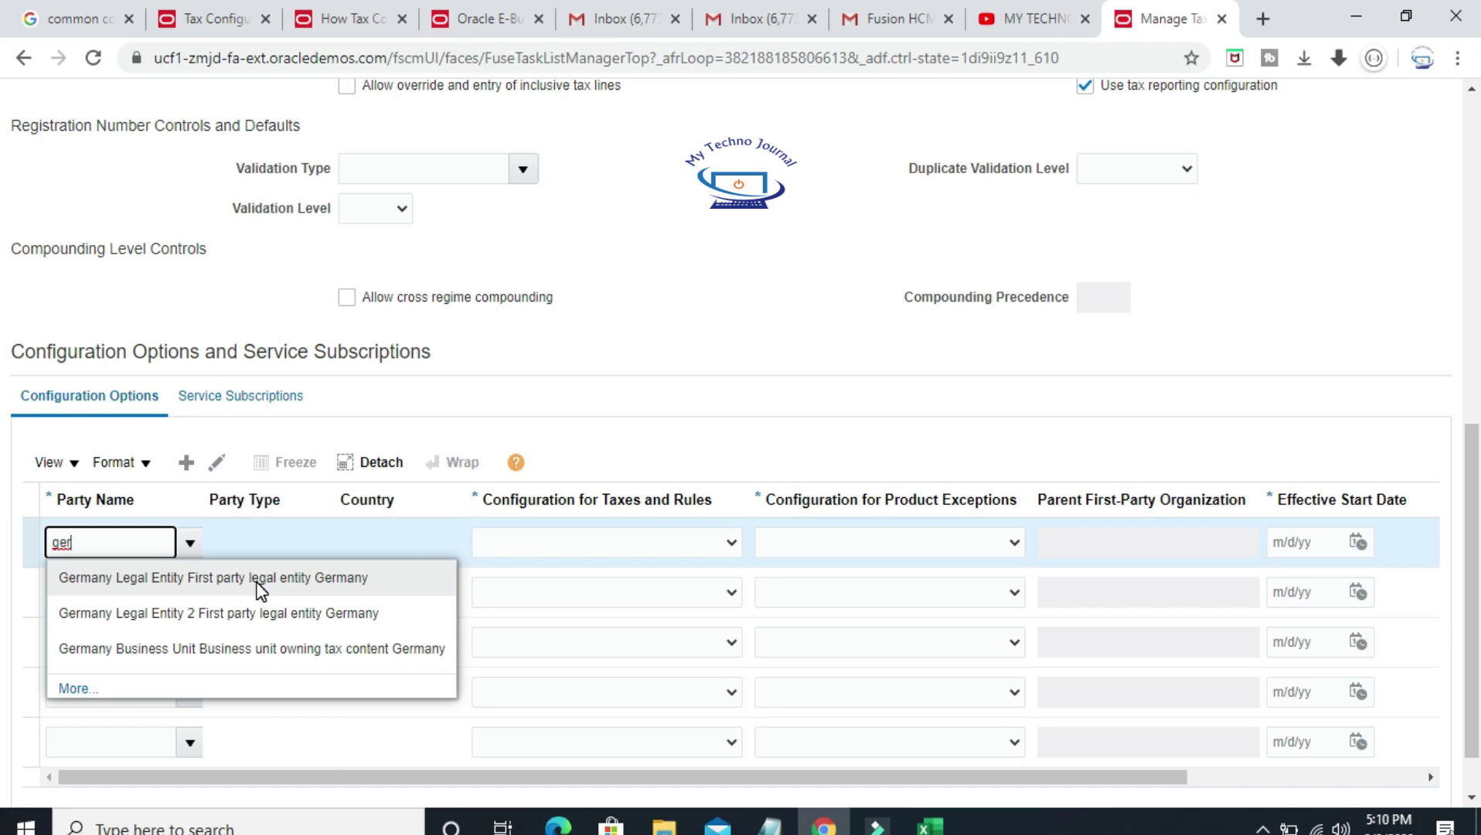
click(187, 653)
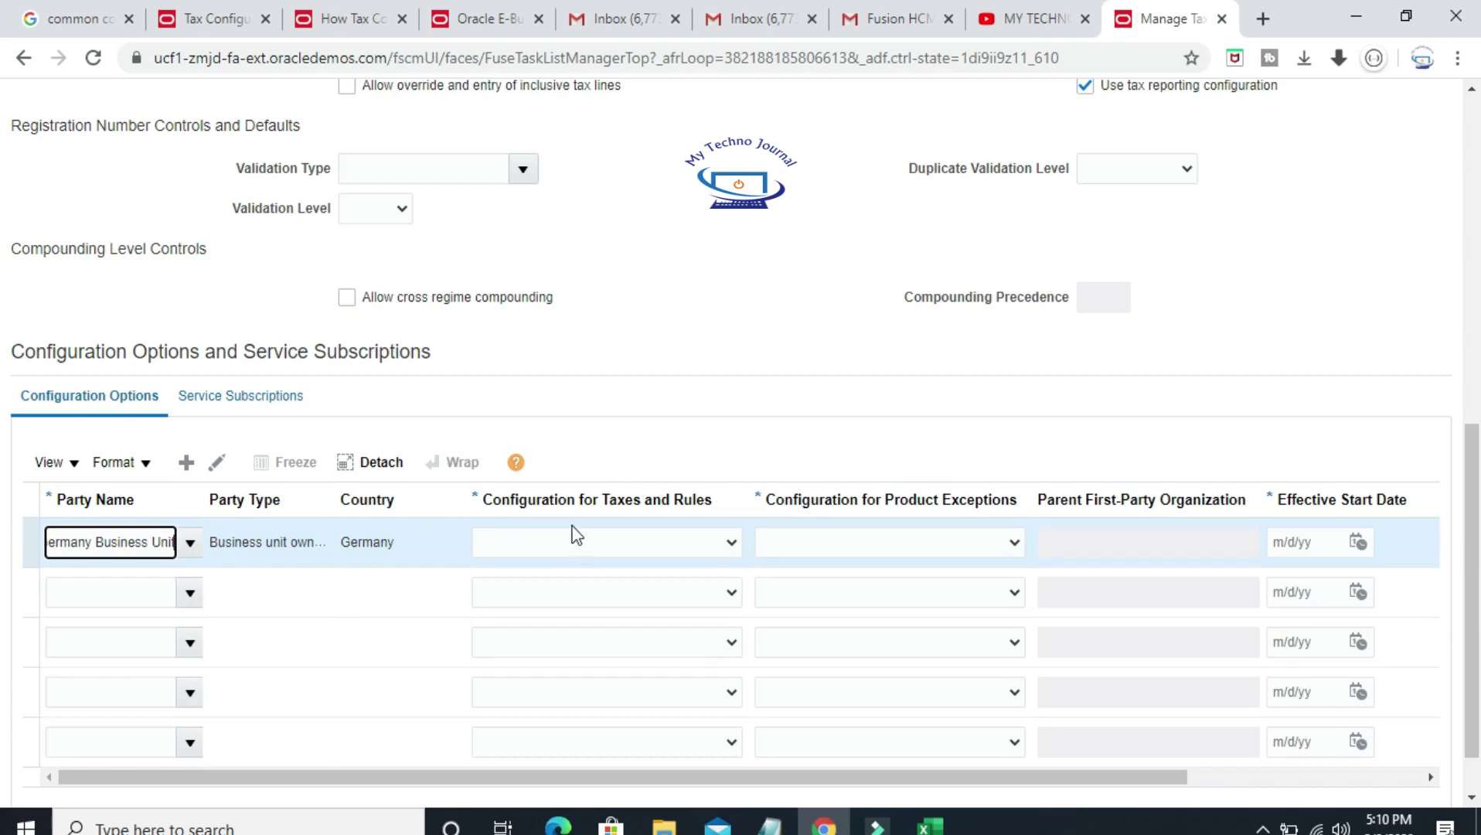
Open the Configuration for Taxes and Rules choices for the Germany Business Unit row.
click(732, 544)
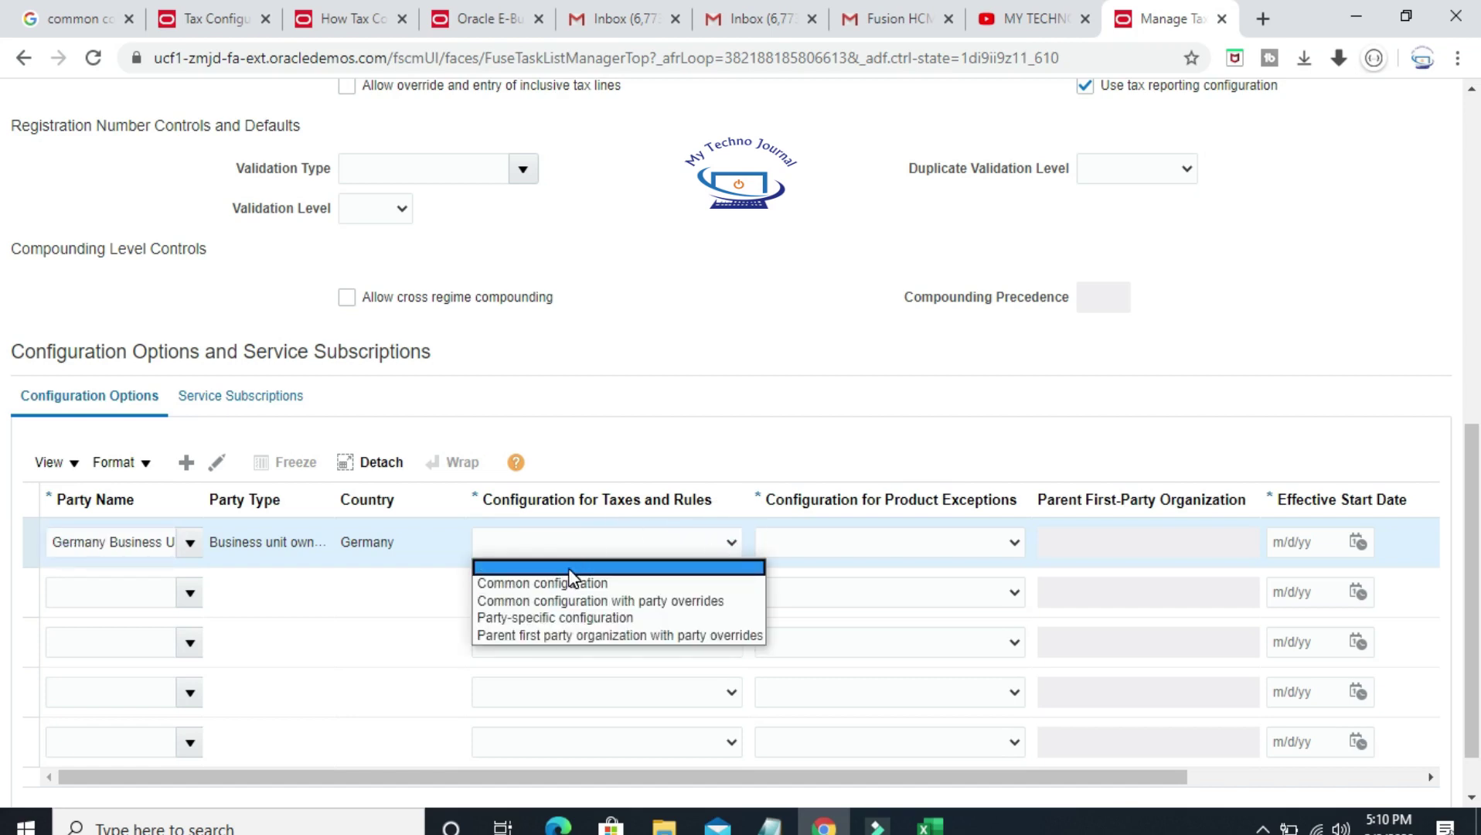